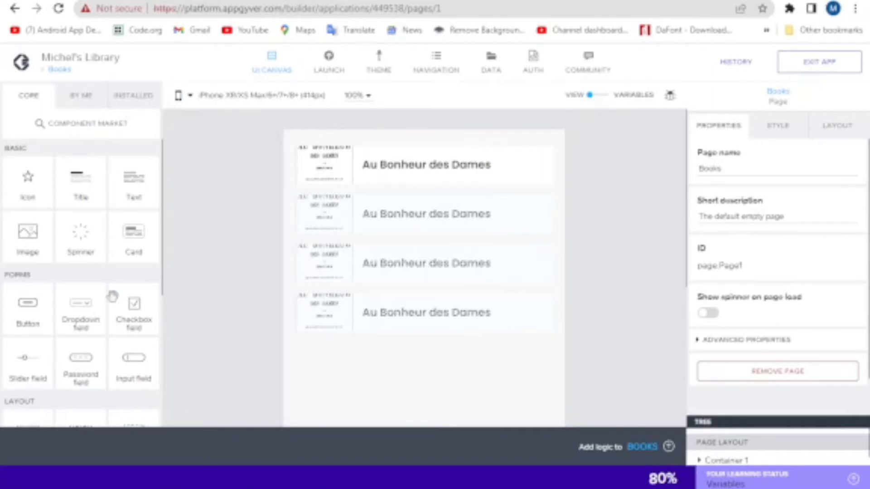
Review the core, self-made and installed component collections available for building the page
key("alt")
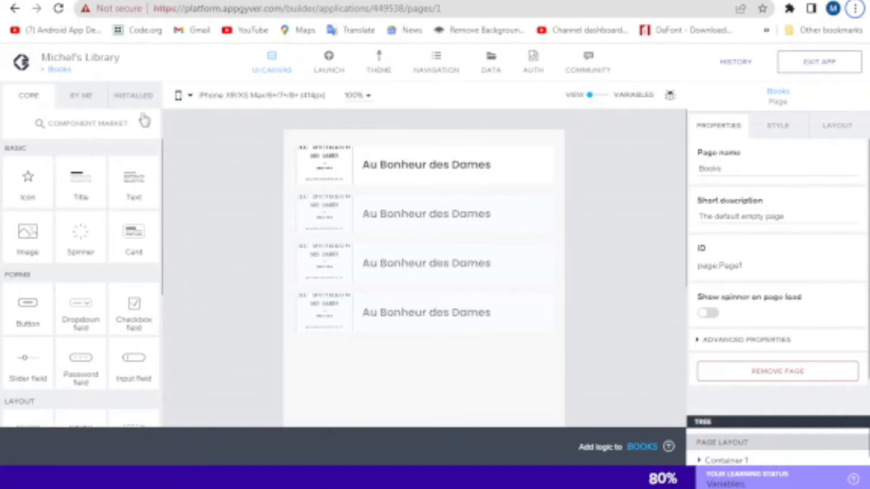
left_click(86, 97)
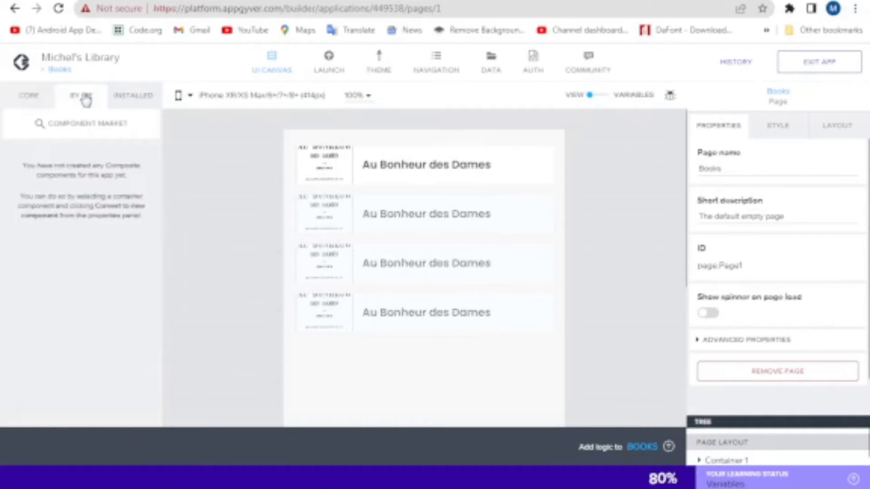
left_click(133, 102)
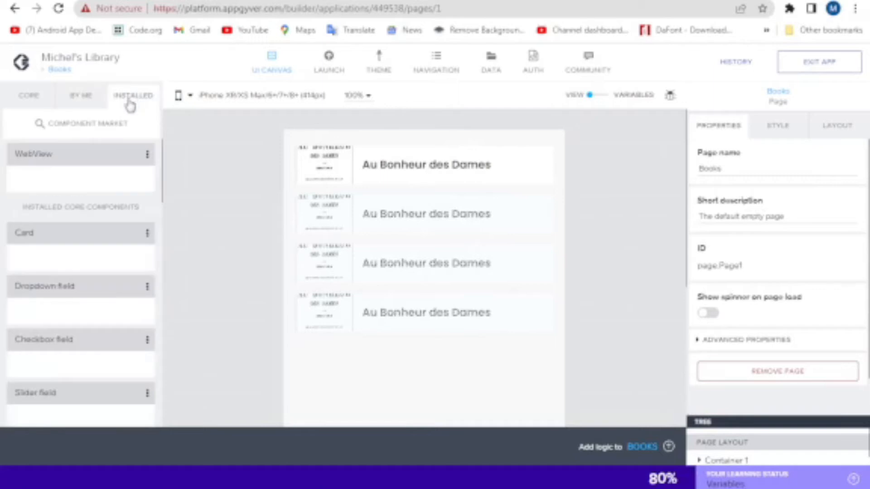
left_click(29, 96)
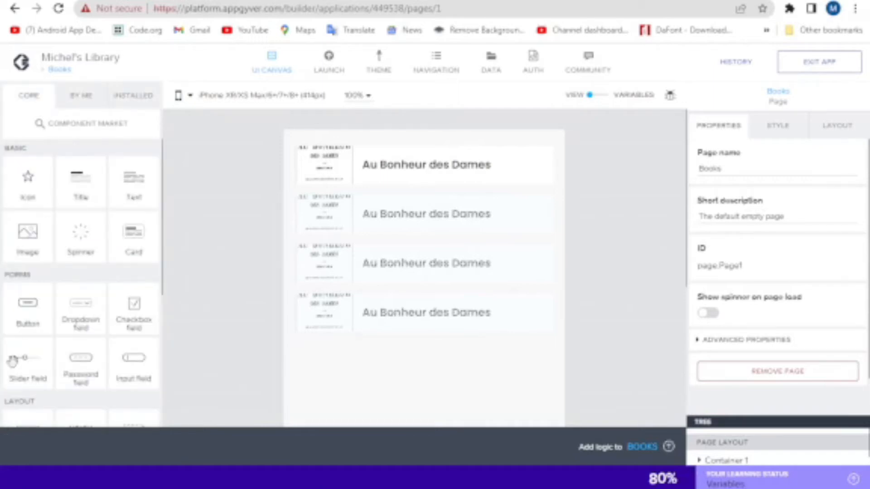
left_click(72, 96)
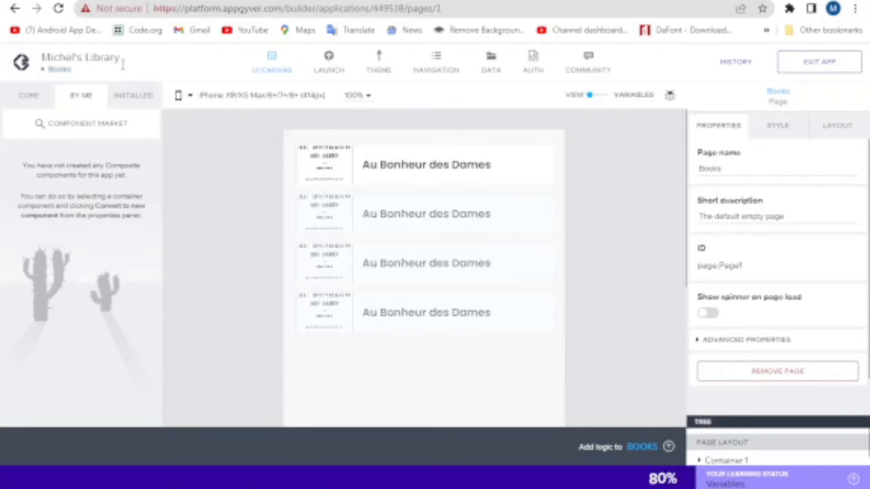
left_click(137, 101)
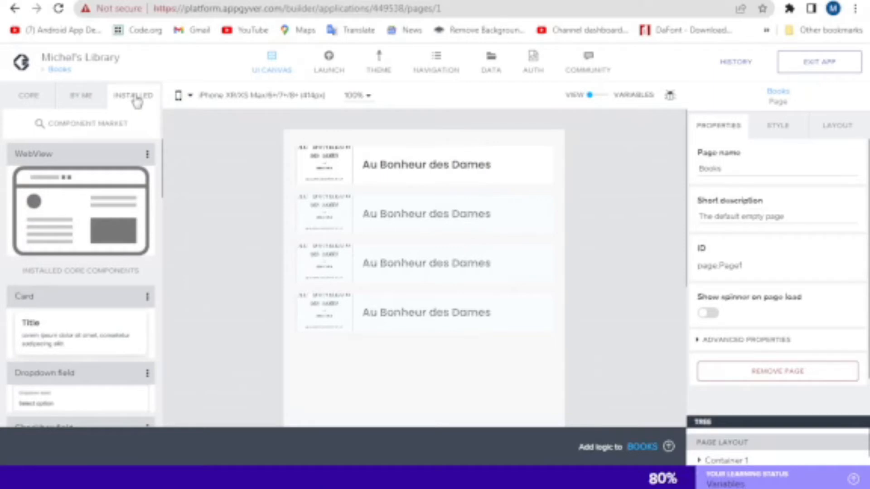
left_click(123, 134)
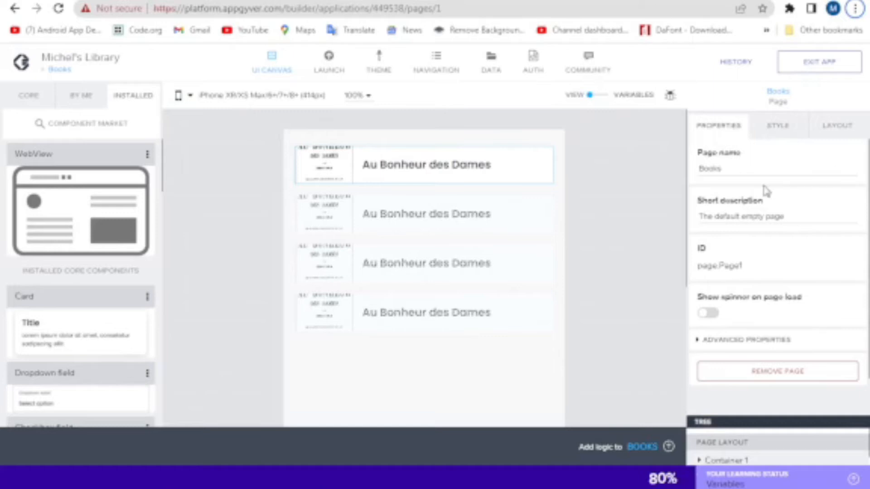
Examine the Books page's style and layout settings, and return to its general properties
left_click(779, 136)
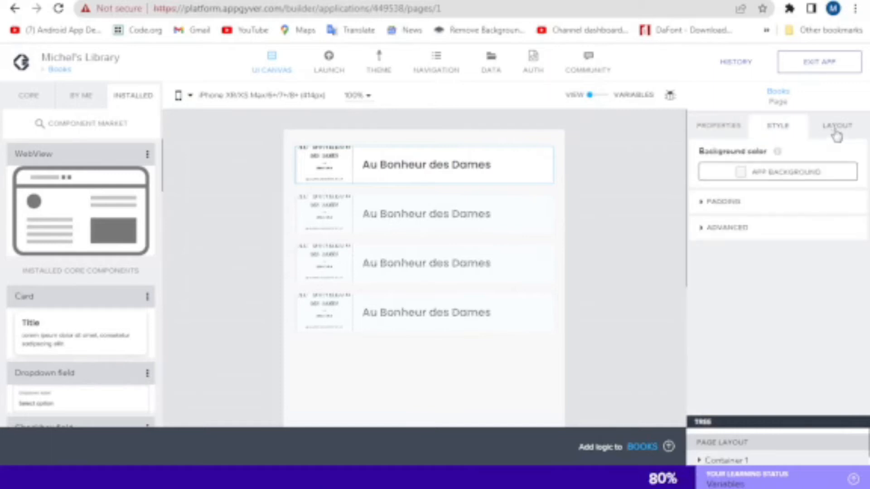
left_click(836, 134)
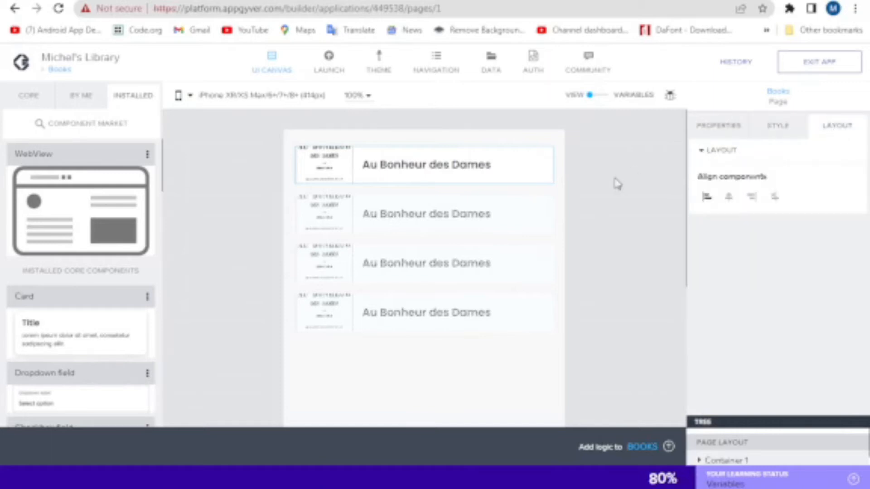
left_click(716, 131)
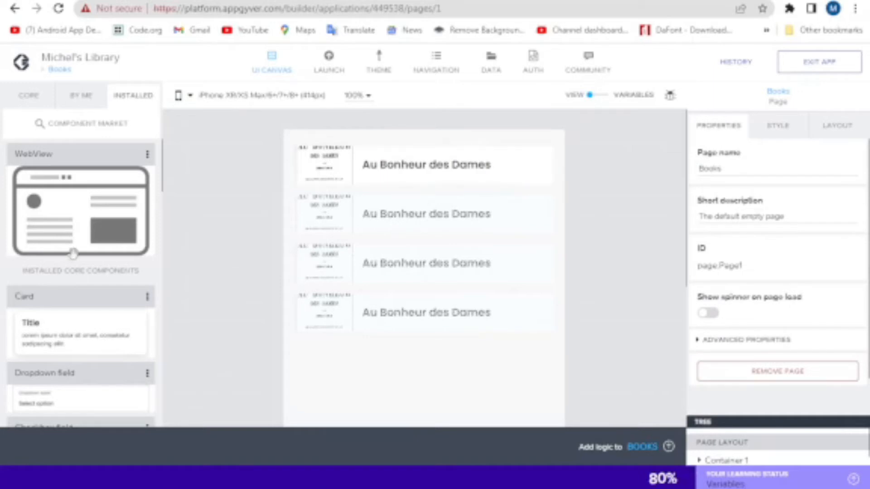
Inspect the data bindings of the first large image list item and the repeat setting of its container
left_click(420, 175)
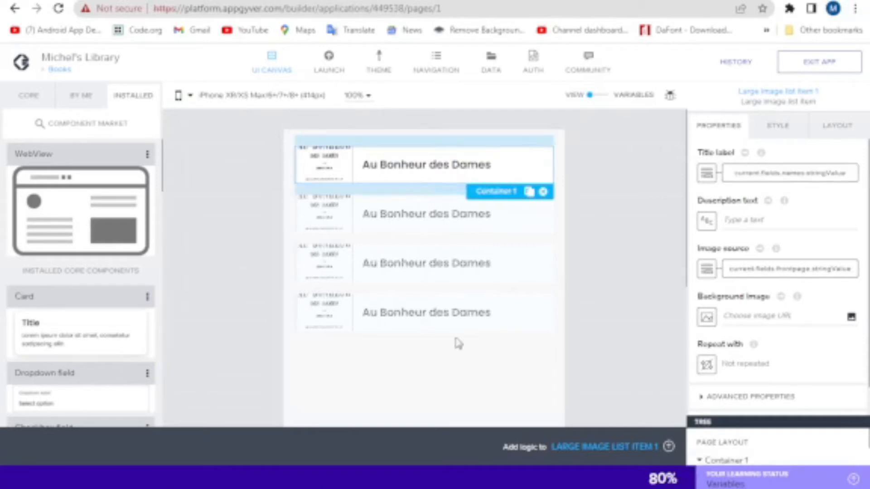
left_click(458, 344)
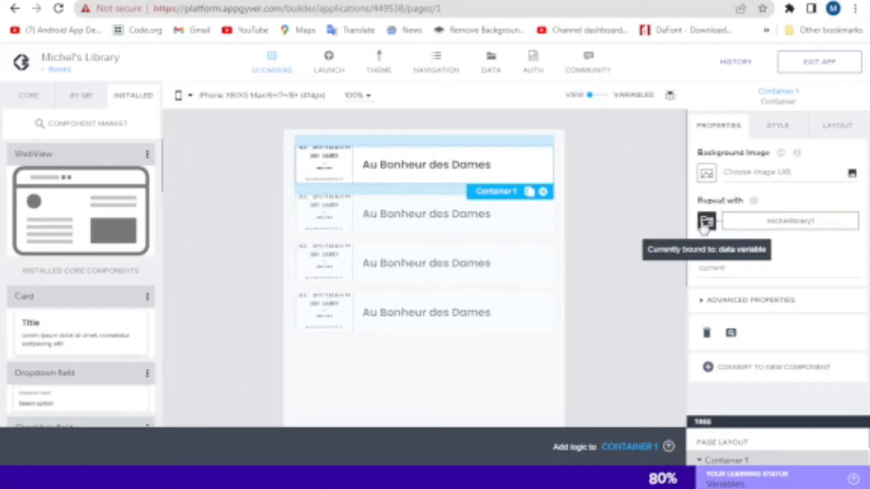
left_click(437, 169)
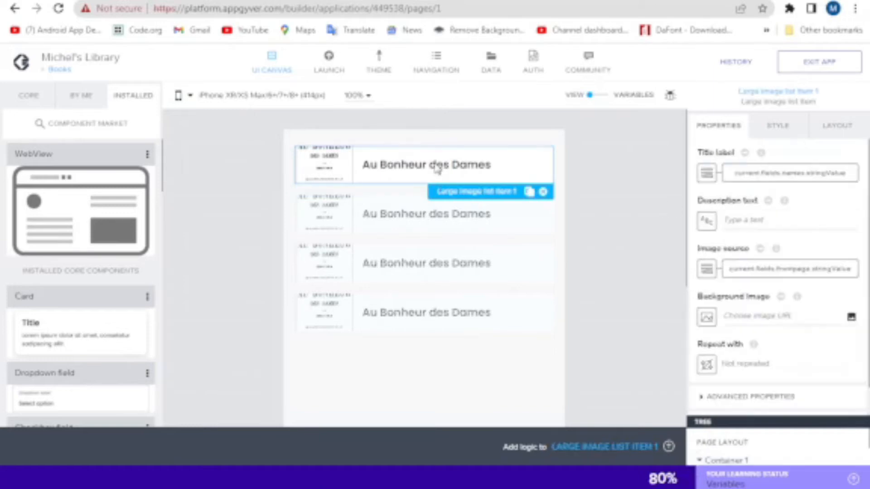
Review the binding types for the list item's description text and open the Formula binding
left_click(708, 224)
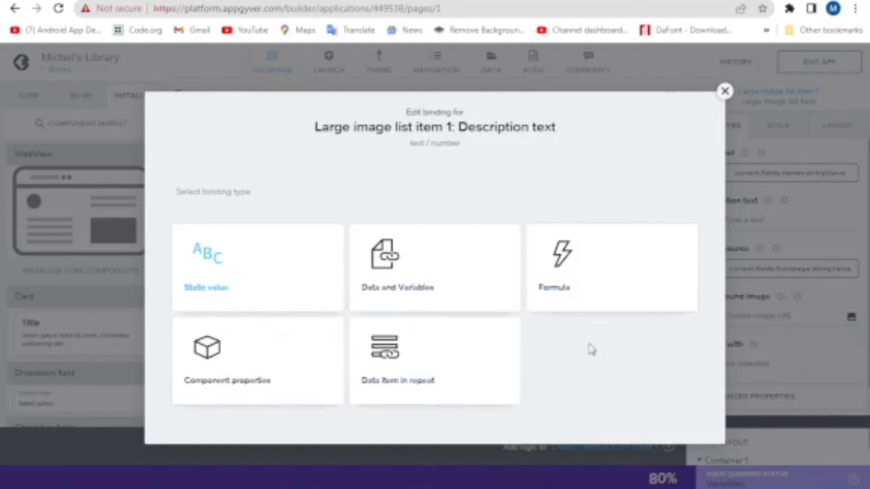
key("F10")
left_click(295, 244)
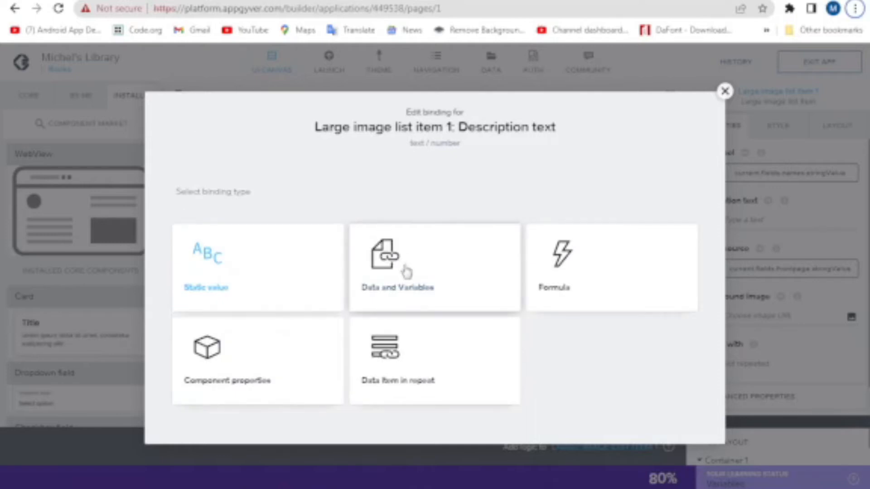
left_click(406, 271)
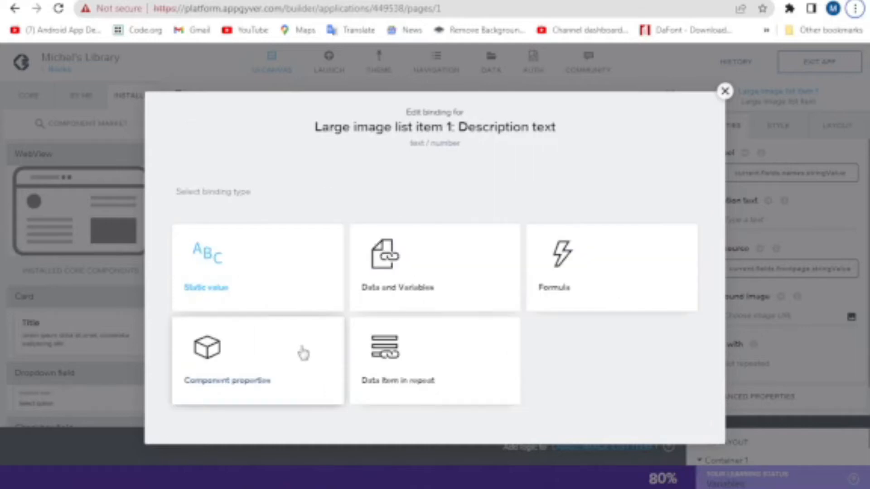
left_click(303, 353)
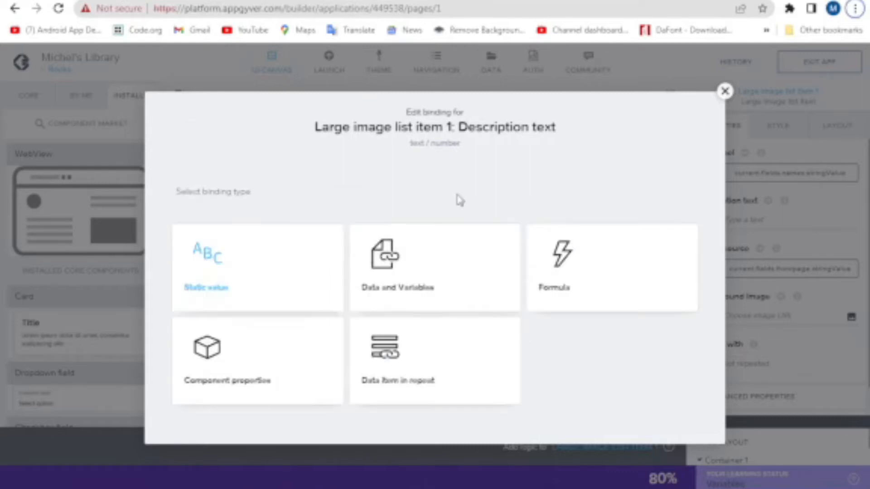
left_click(574, 281)
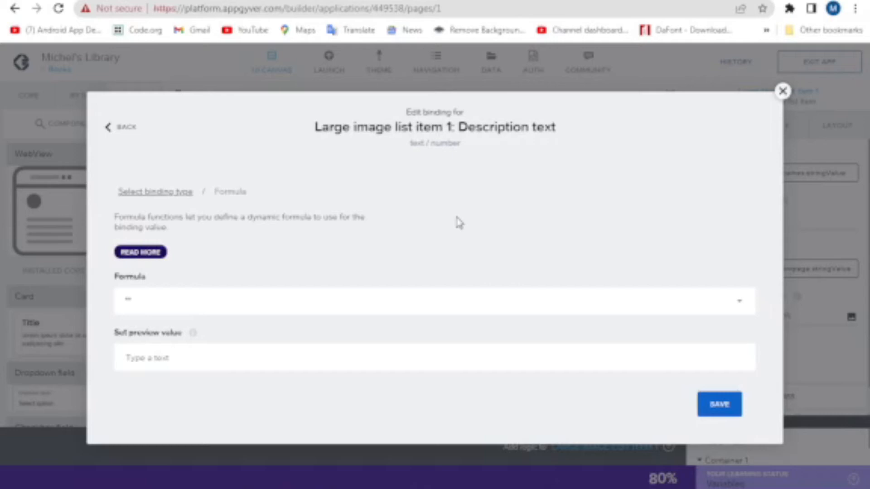
Browse the formula editor's Financial, Schema and Text function categories, view the CAPITALIZE help, and leave the binding without saving
left_click(308, 309)
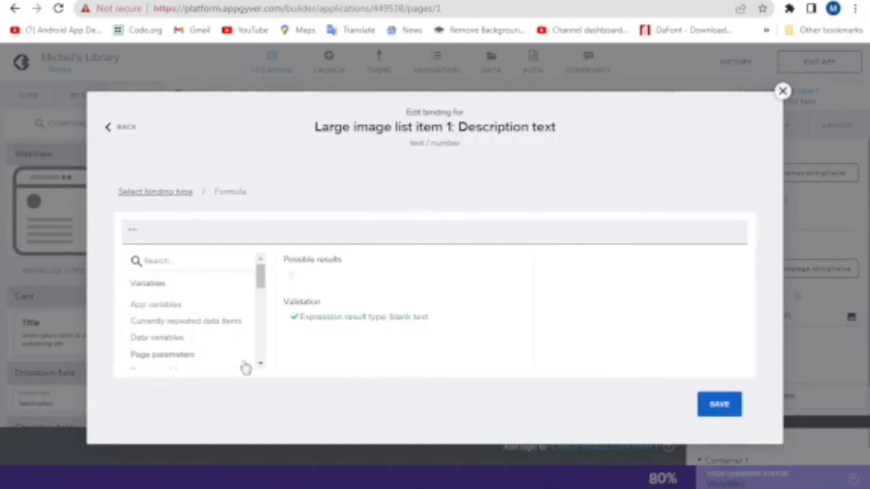
left_click(260, 364)
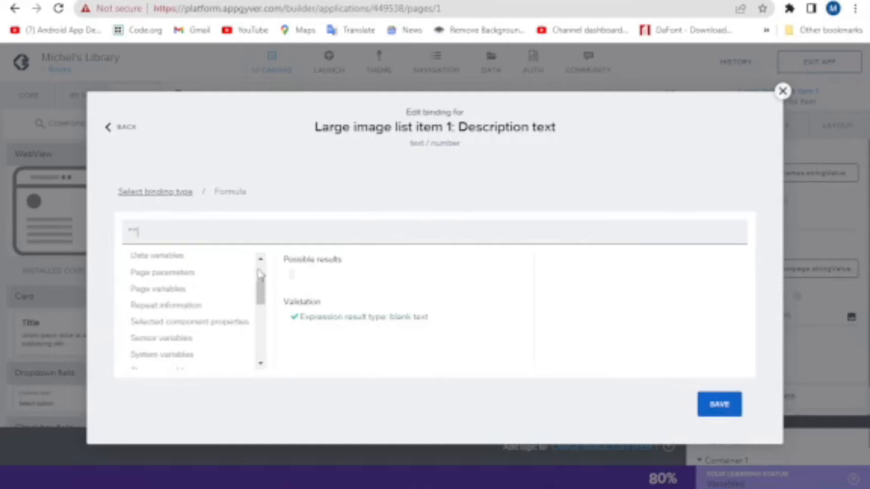
scroll(261, 365, "down", 5)
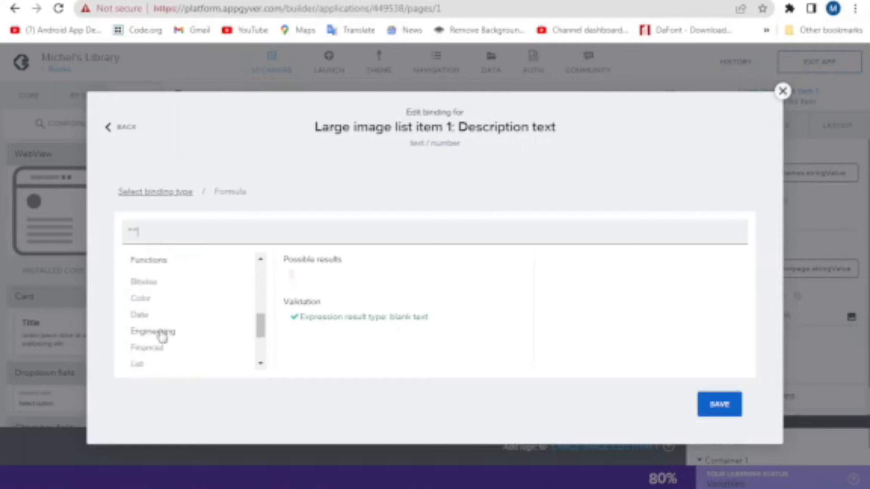
left_click(163, 335)
left_click(160, 352)
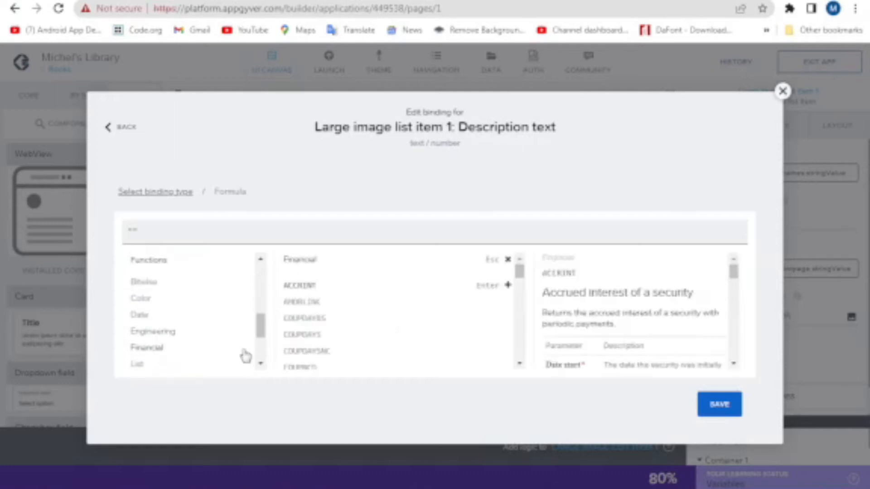
scroll(261, 365, "down", 3)
scroll(261, 365, "down", 2)
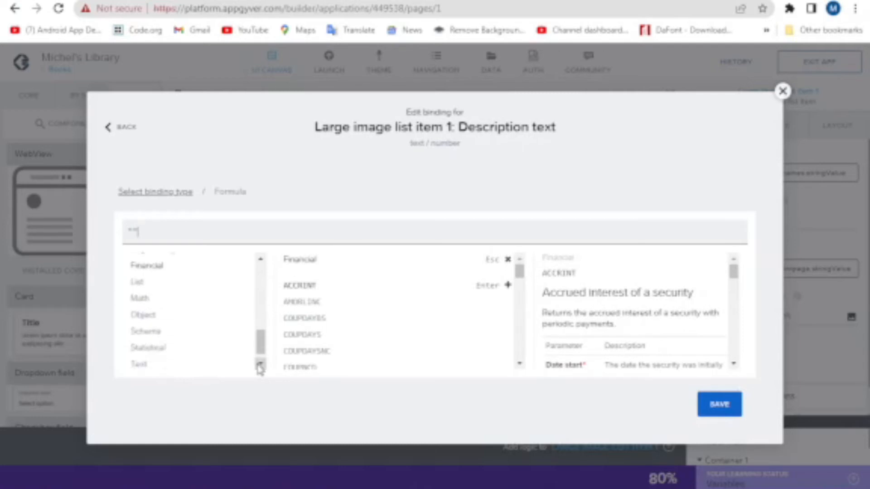
left_click(160, 335)
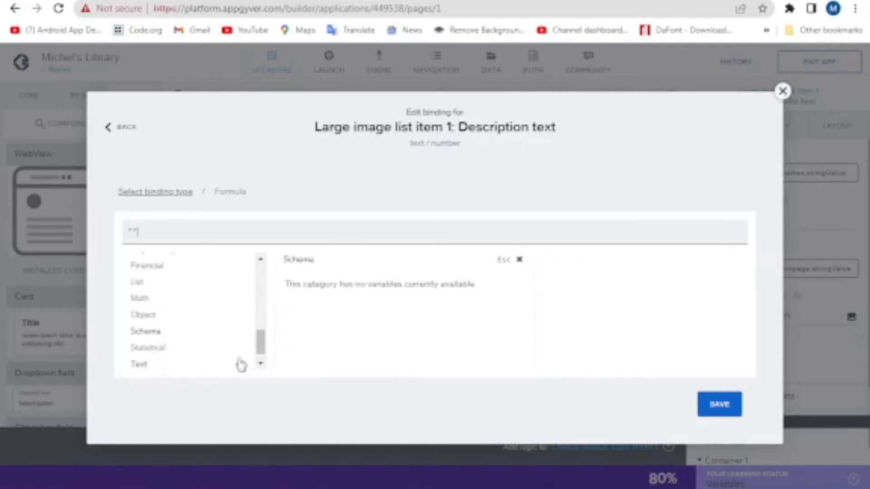
left_click(143, 365)
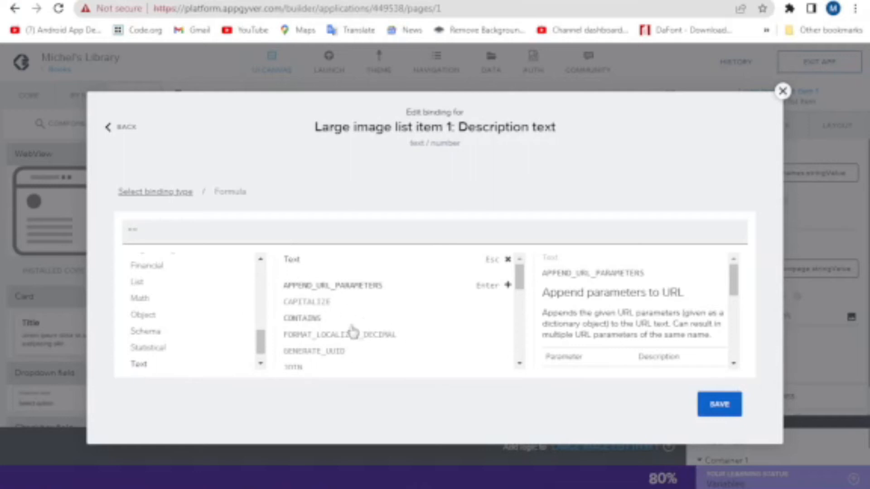
left_click(313, 319)
left_click(323, 302)
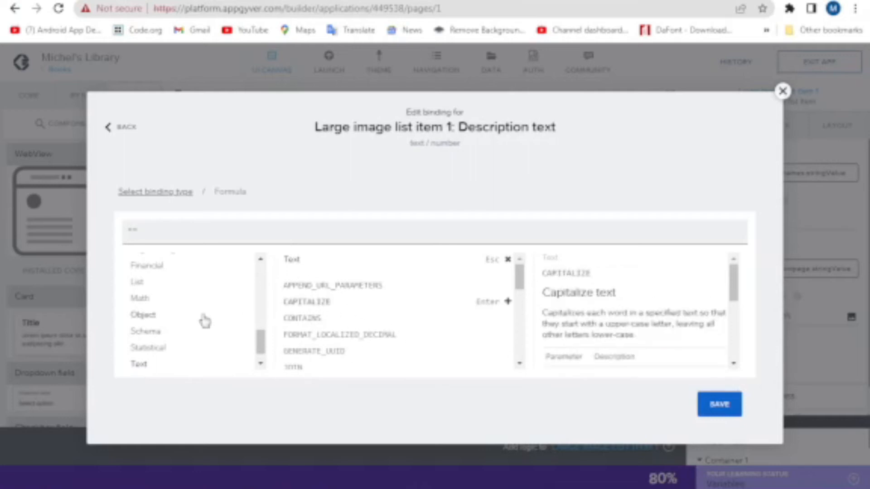
left_click(178, 306)
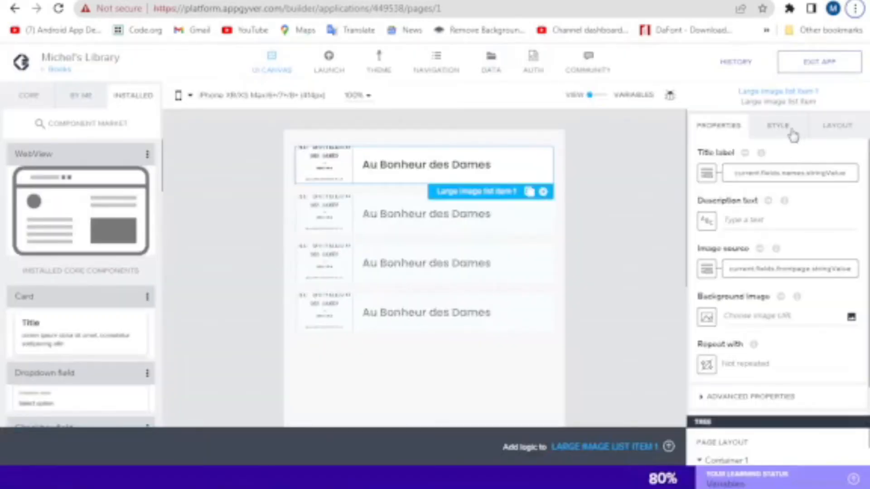
Open the Default Large Image List Item style class in the style editor to examine its background, padding and effects
left_click(787, 132)
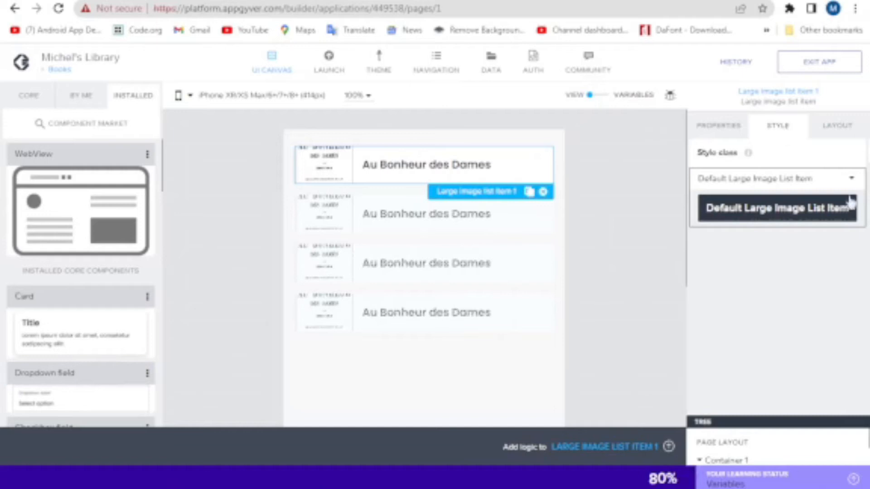
left_click(852, 179)
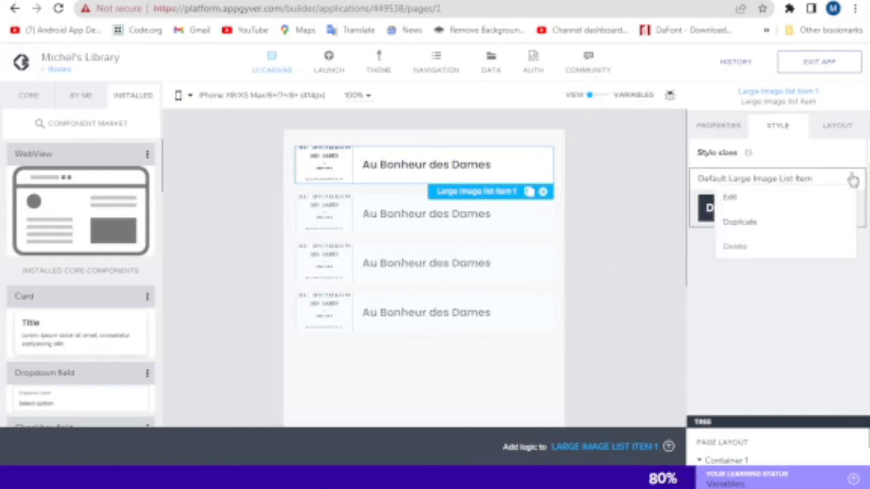
left_click(777, 198)
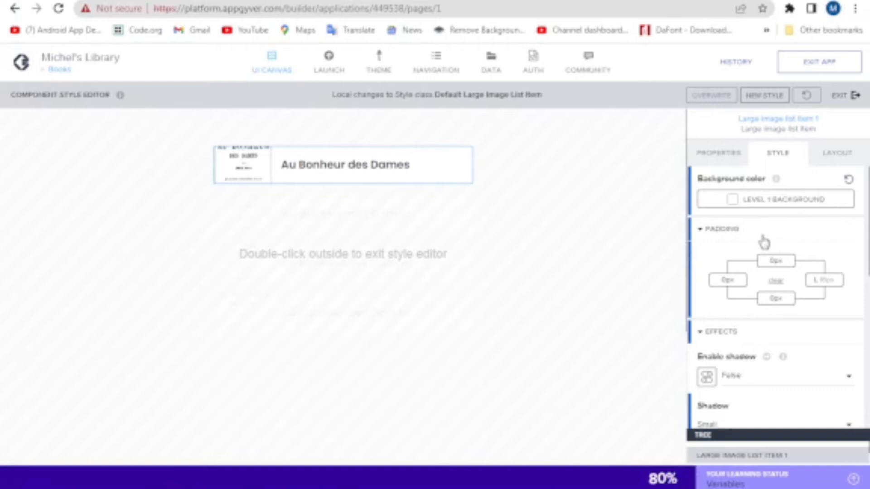
Leave the style editor and examine the list item's spacing, width and height, and position layout options
left_click(838, 153)
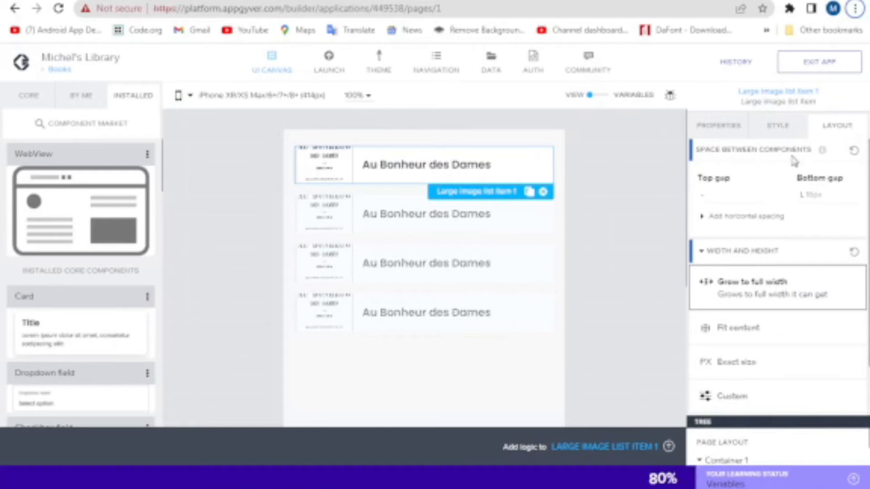
left_click(735, 252)
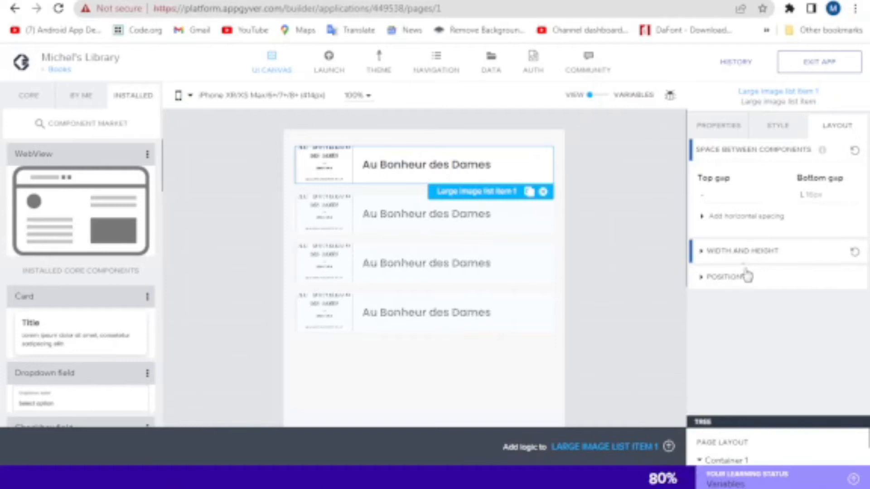
left_click(732, 277)
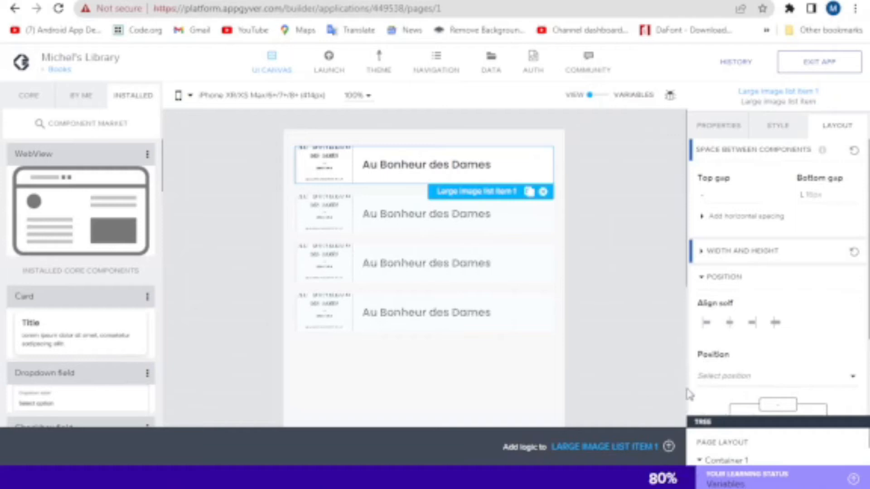
Enlarge the page's component tree to show its hierarchy and collapse Container 1
left_click_drag(714, 423, 751, 179)
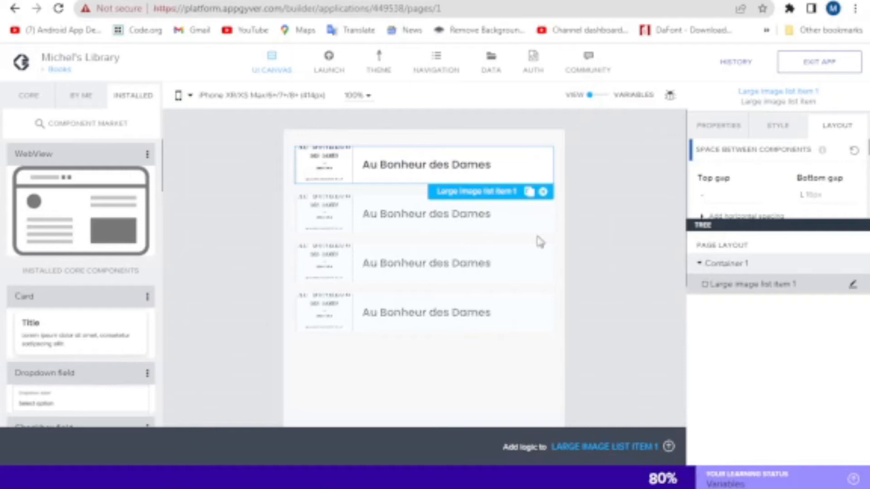
left_click(695, 258)
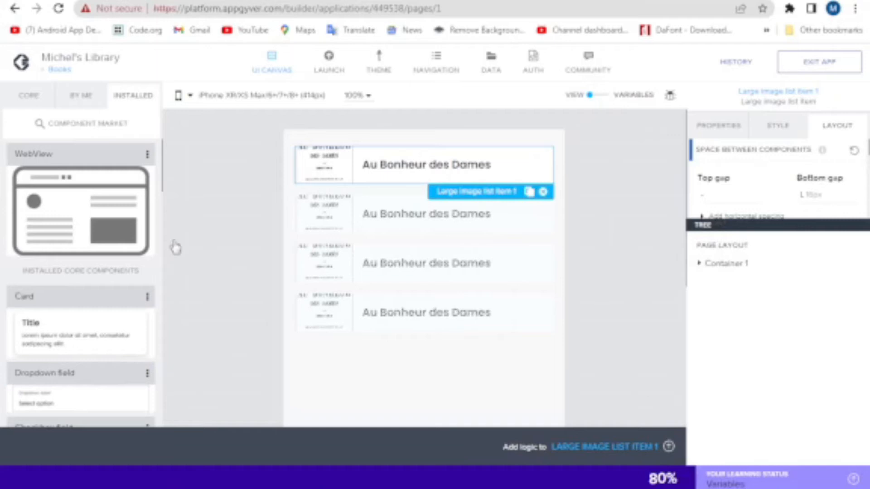
Add a WebView component below the book list, move it above Container 1 in the component tree, and discard it
left_click_drag(89, 209, 516, 376)
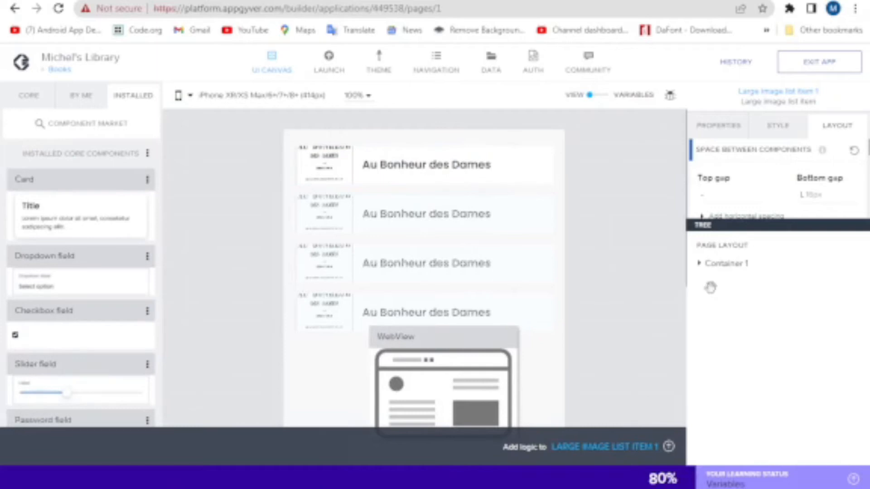
left_click_drag(710, 287, 711, 288)
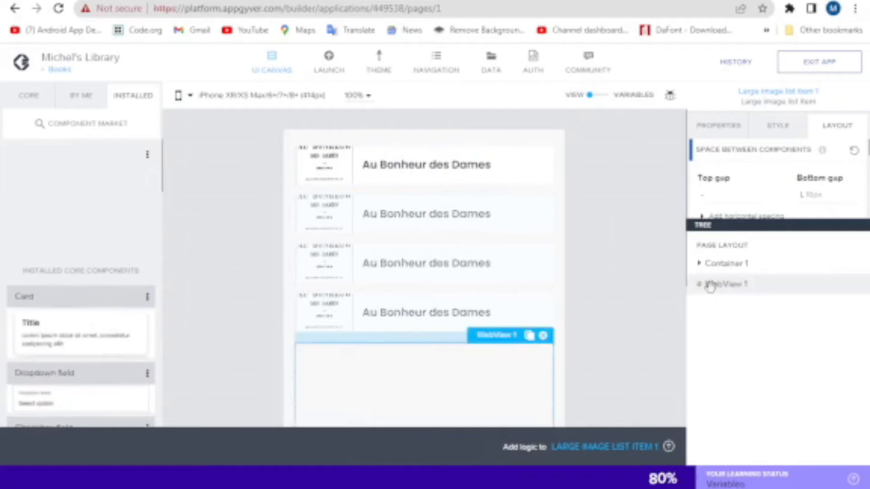
left_click(710, 285)
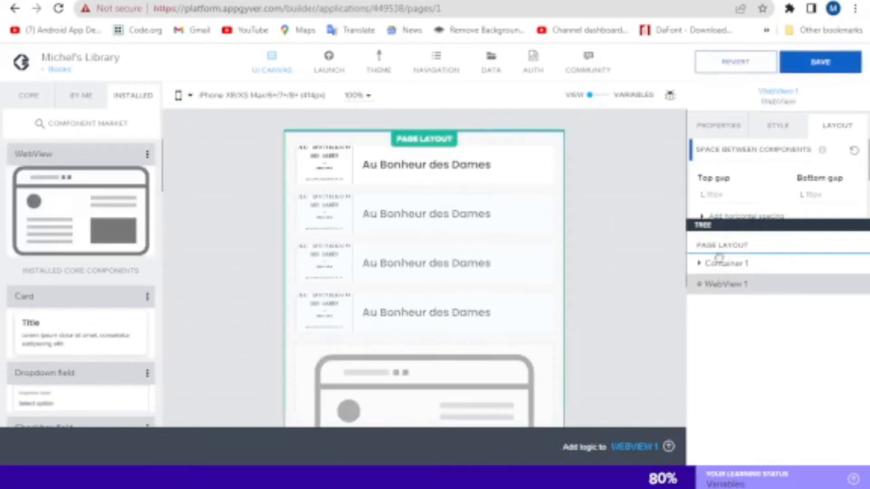
left_click_drag(718, 256, 716, 259)
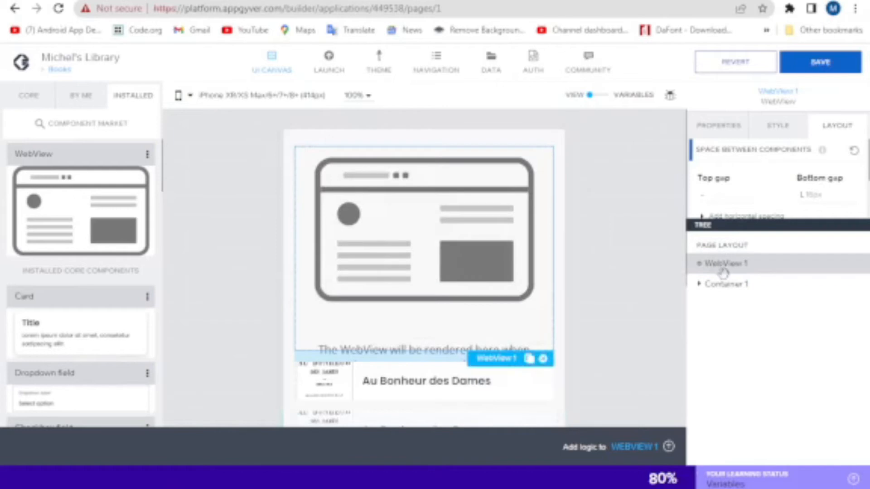
left_click(717, 285)
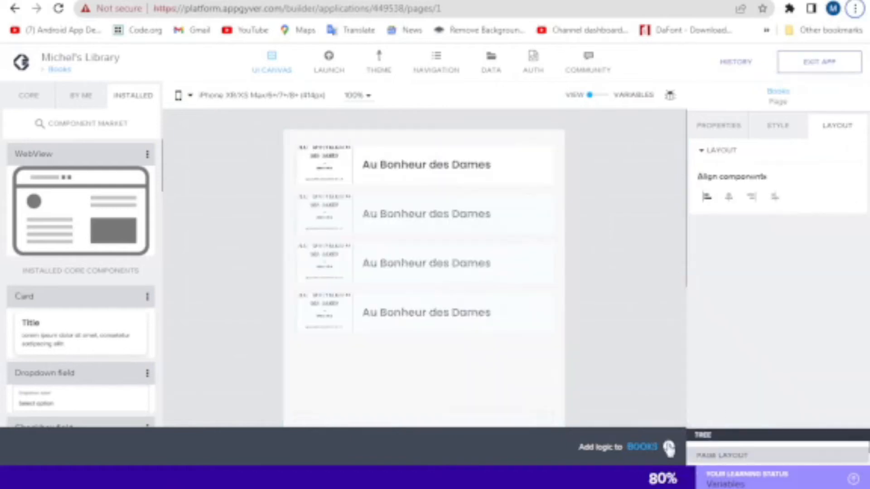
Open the Books page's logic canvas, place an Open page function beside the page events, and delete it
left_click(669, 449)
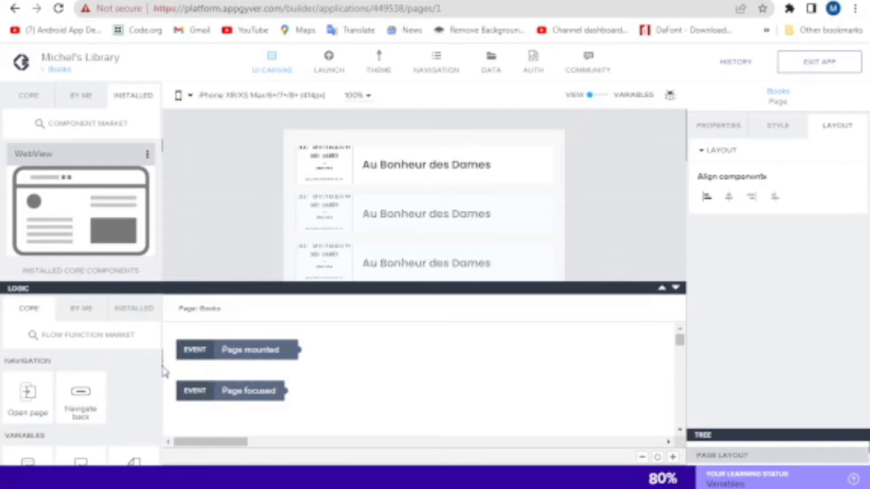
left_click_drag(20, 403, 390, 381)
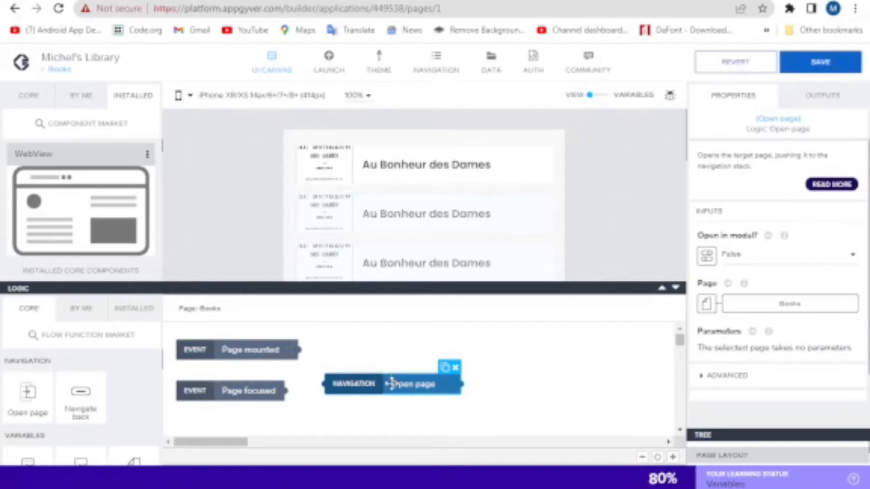
left_click(454, 367)
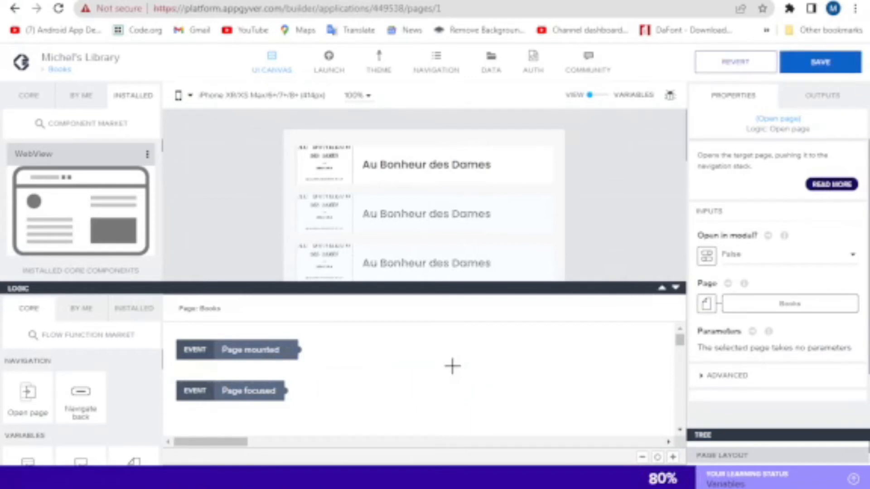
Add an Open page function to the first list item's logic and connect it to the Component tap event
left_click(380, 170)
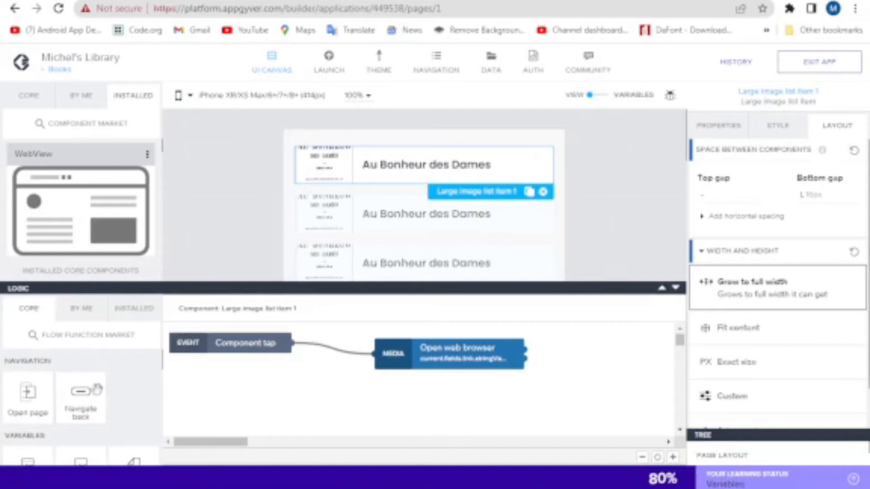
left_click_drag(37, 398, 327, 409)
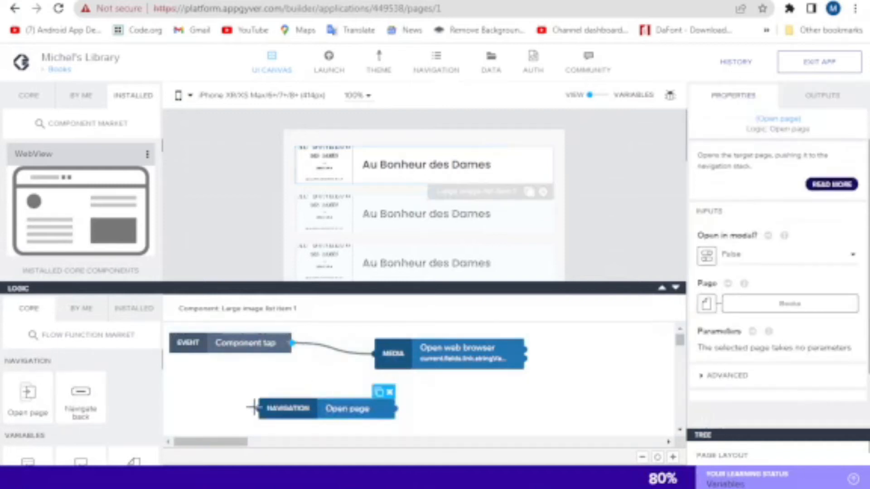
left_click_drag(247, 411, 292, 343)
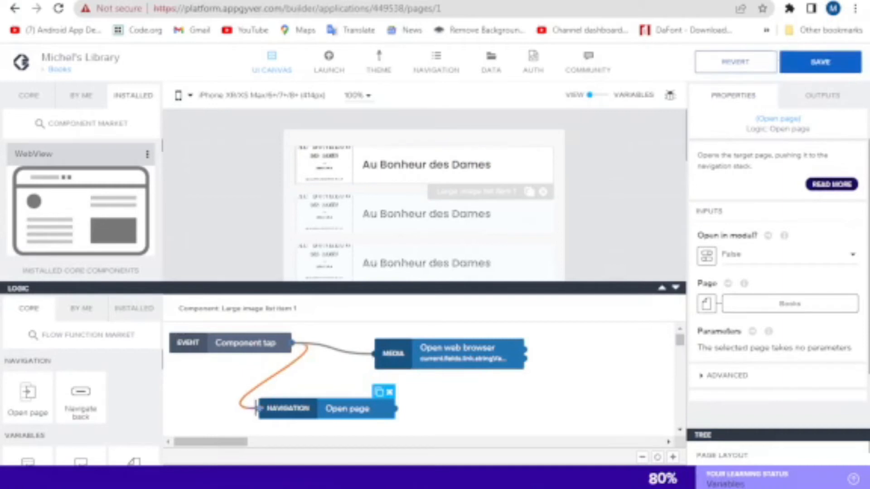
left_click(302, 407)
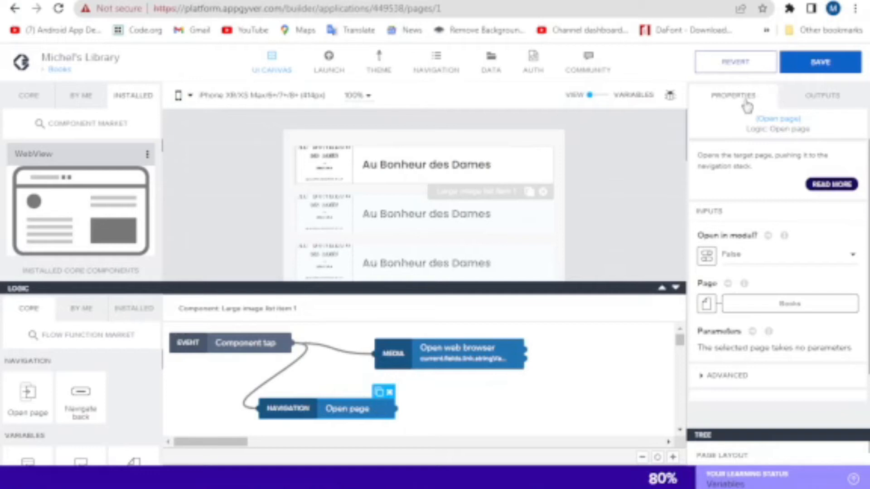
Examine the properties and outputs of the Open page function and the outputs of the Component tap event
left_click(796, 97)
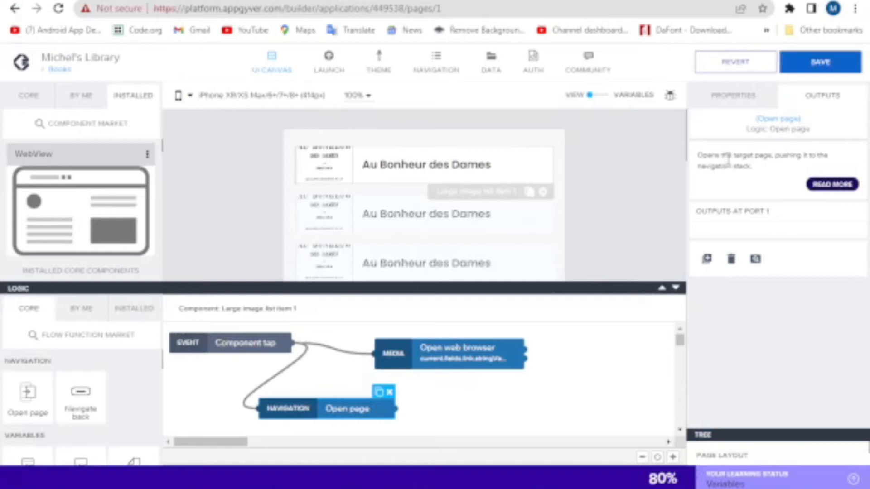
left_click(320, 408)
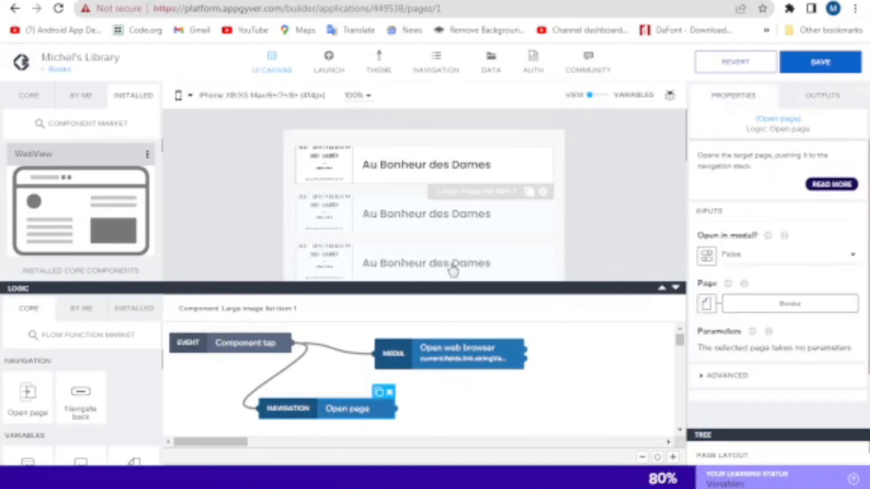
left_click(230, 347)
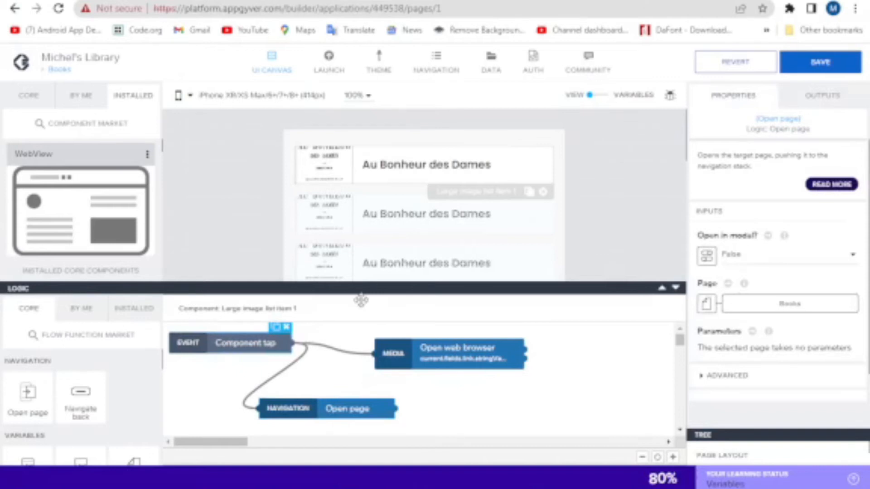
left_click(811, 104)
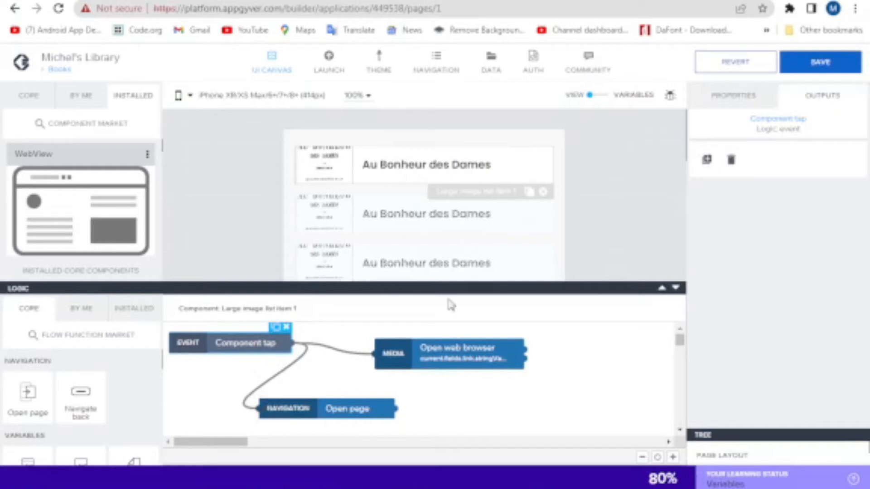
left_click(320, 418)
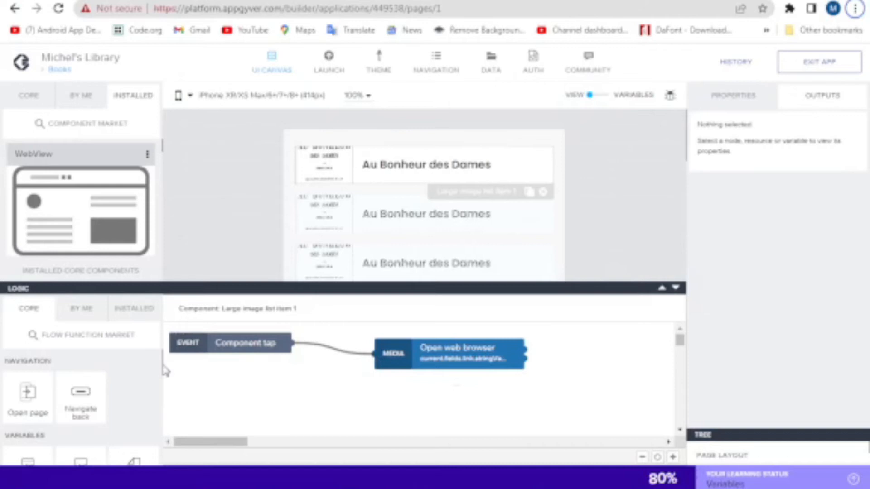
Place a Toast dialog function in the list item's logic, delete it, and collapse the logic canvas
left_click_drag(165, 369, 164, 398)
left_click_drag(17, 403, 291, 397)
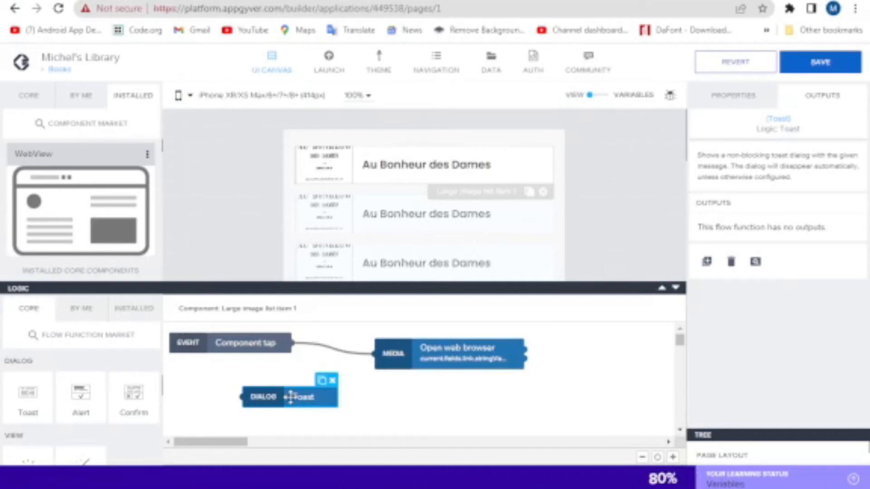
key("Delete")
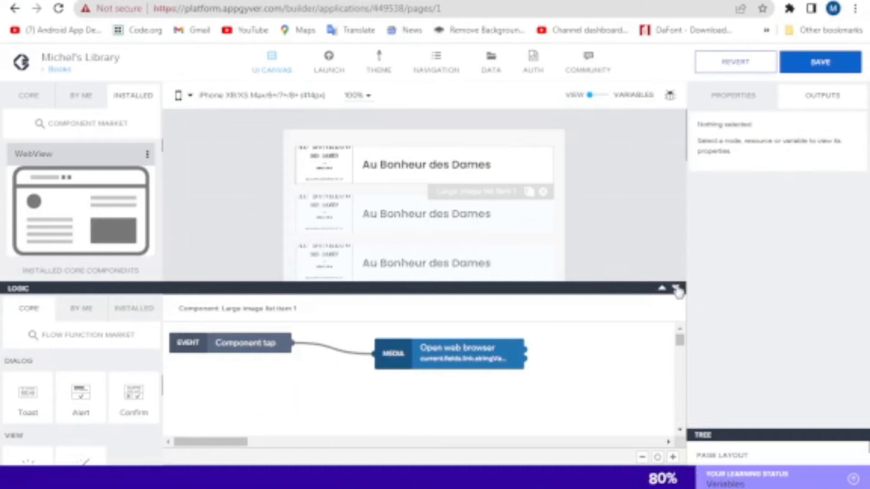
left_click(675, 289)
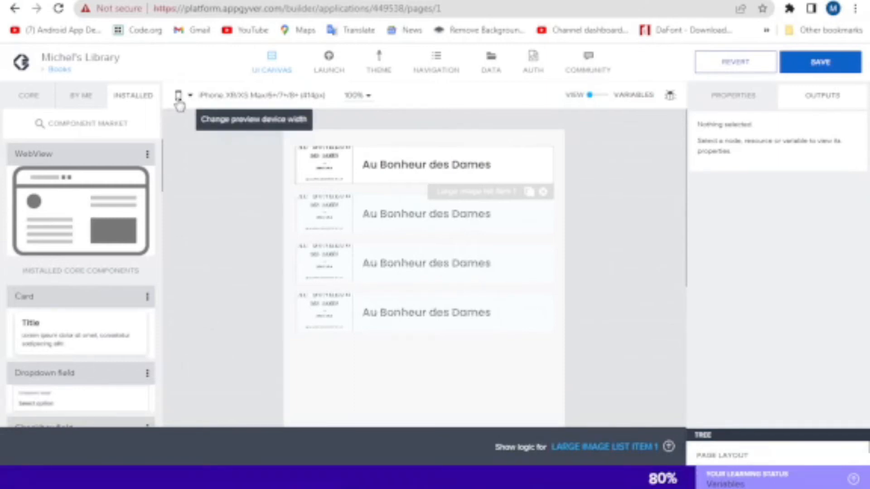
Look through the preview device widths, from the iPhone and Android presets to the fullscreen and custom width options
left_click(189, 96)
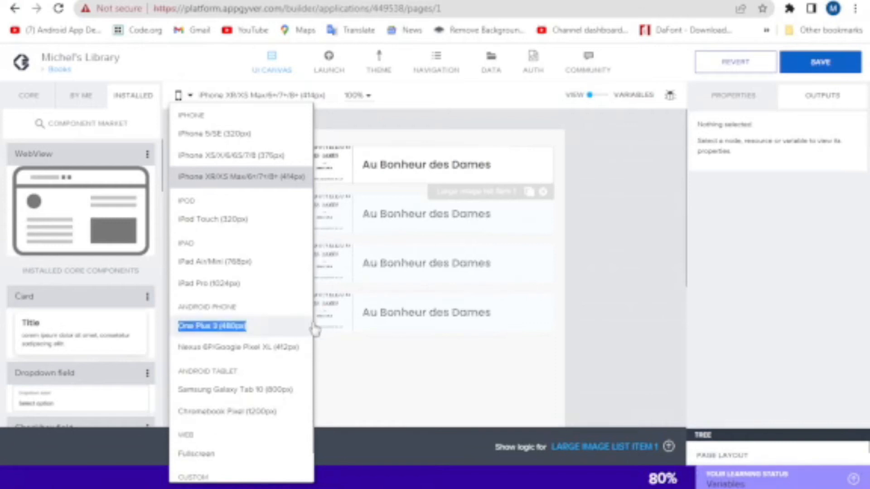
left_click(315, 363)
left_click(186, 95)
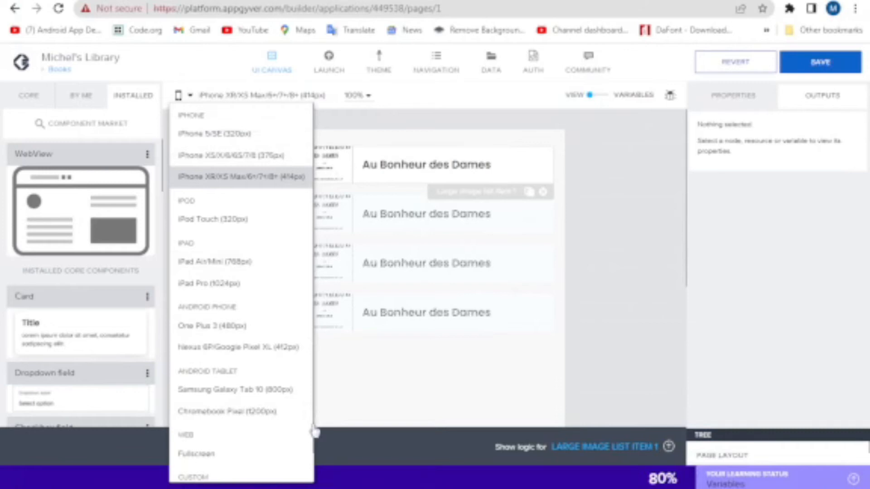
scroll(314, 453, "down", 1)
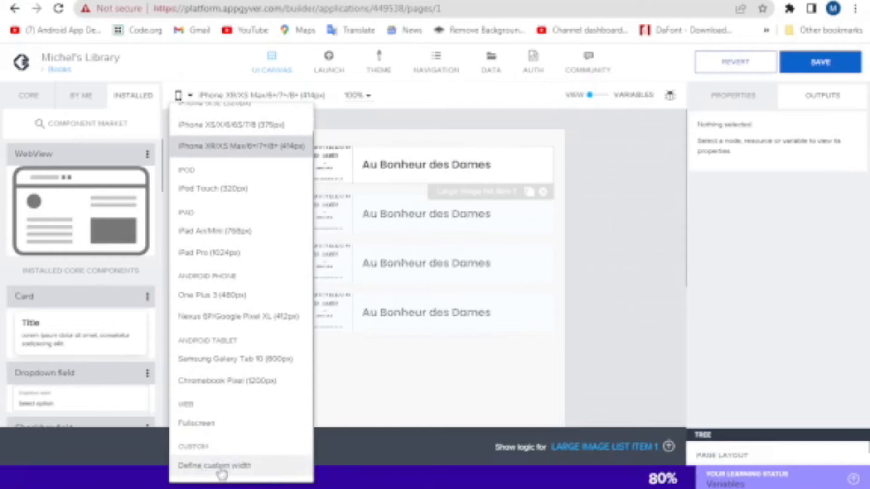
Preview the page canvas at 400% and 25% zoom and return it to 100%
left_click(368, 101)
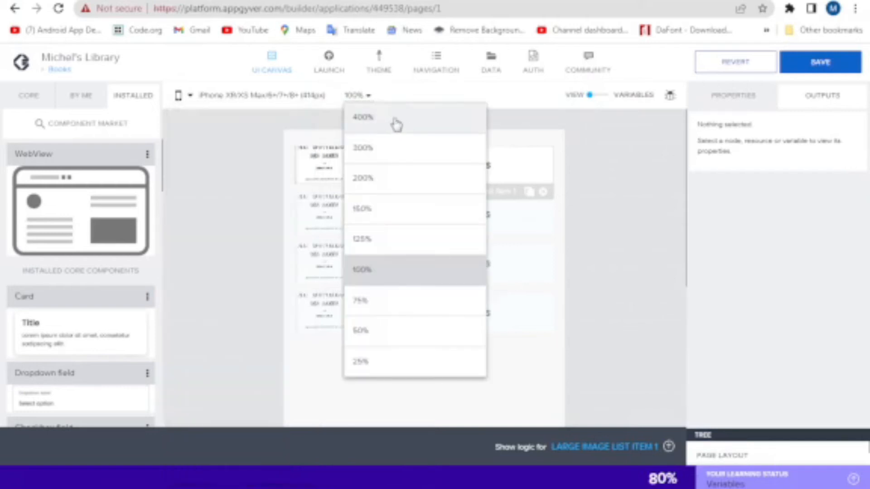
left_click(394, 125)
left_click(368, 97)
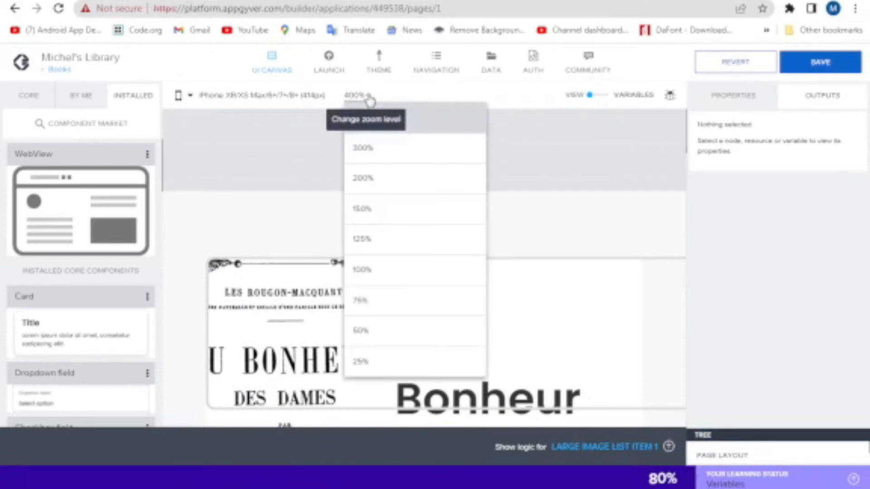
left_click(386, 363)
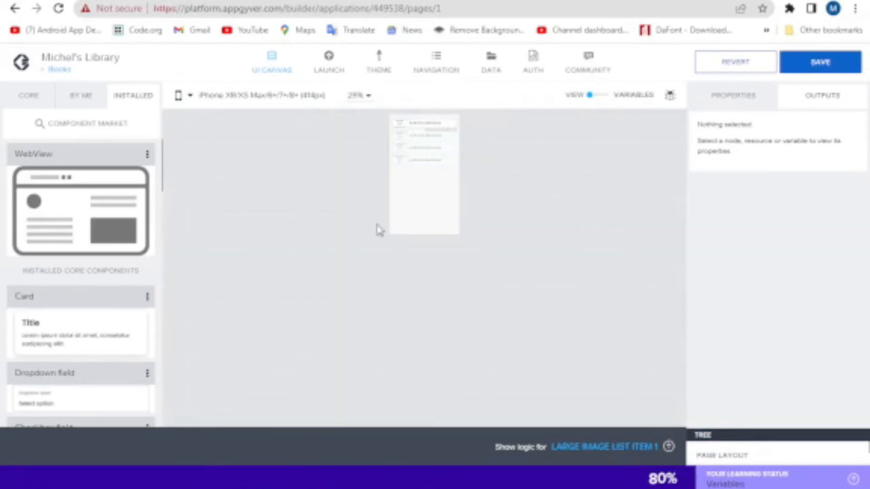
left_click(369, 96)
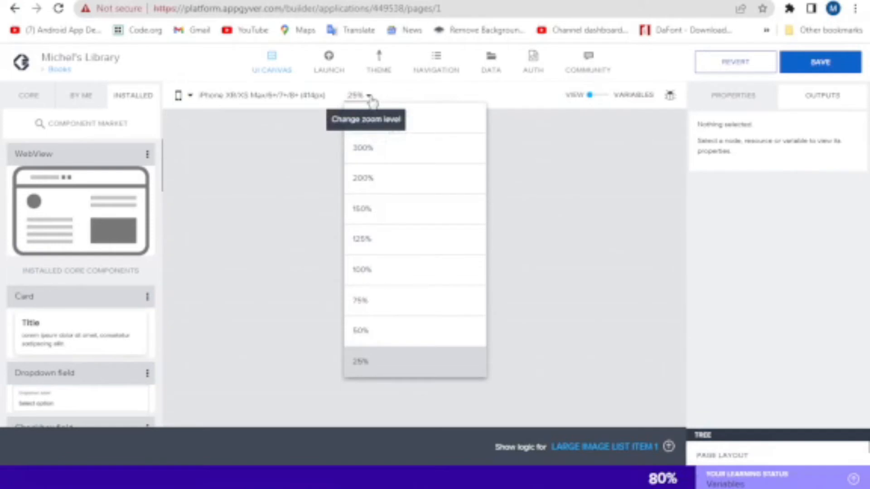
left_click(368, 276)
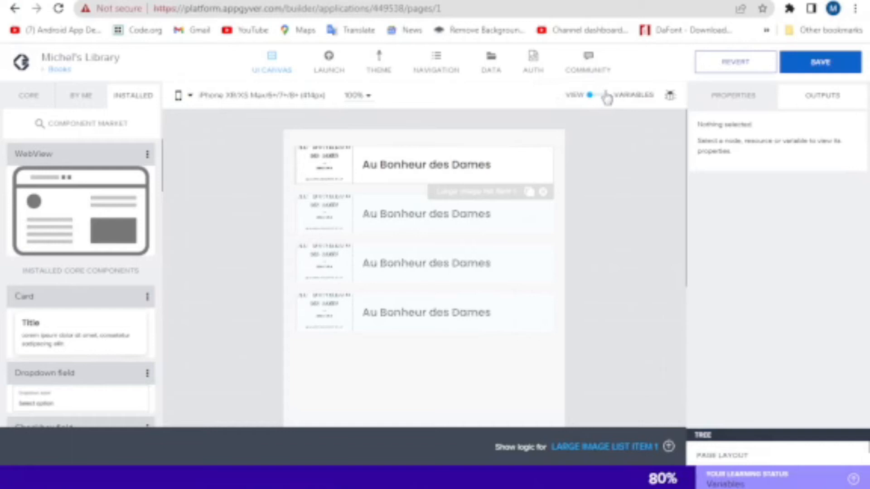
Switch the canvas to the variables view and read the app variables, page variables, page parameters and data variables sections
left_click(670, 96)
left_click(594, 98)
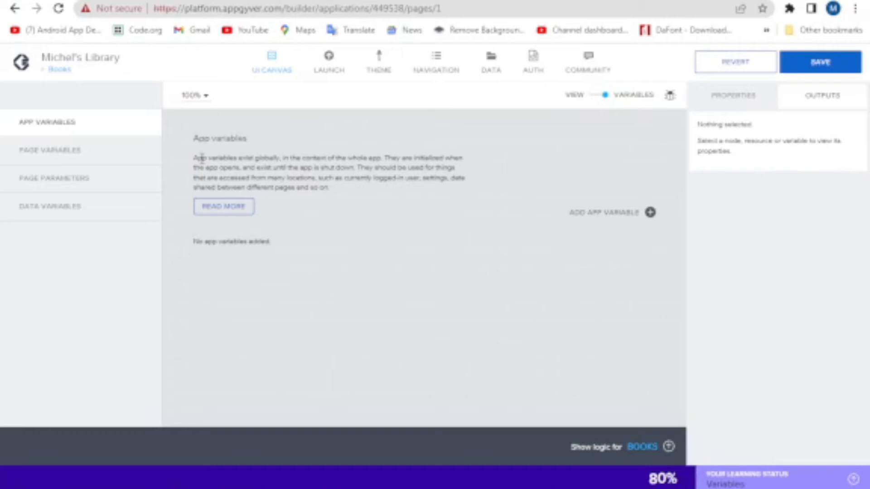
left_click(115, 156)
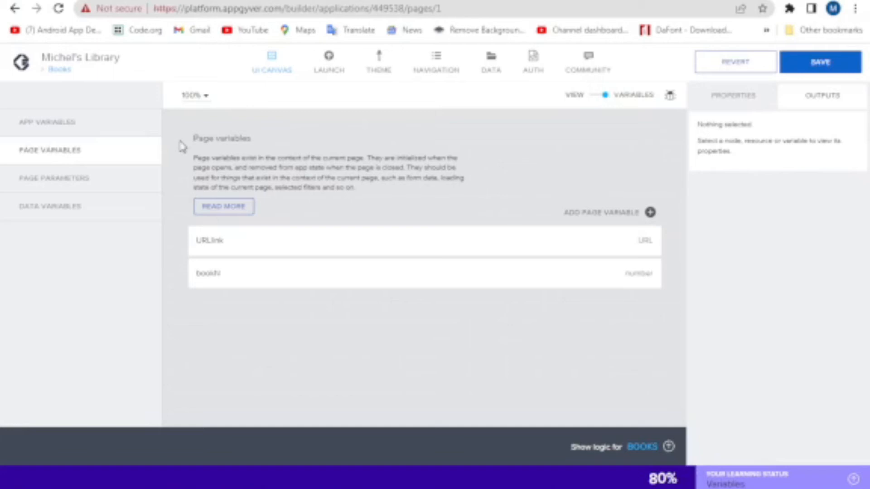
left_click(138, 180)
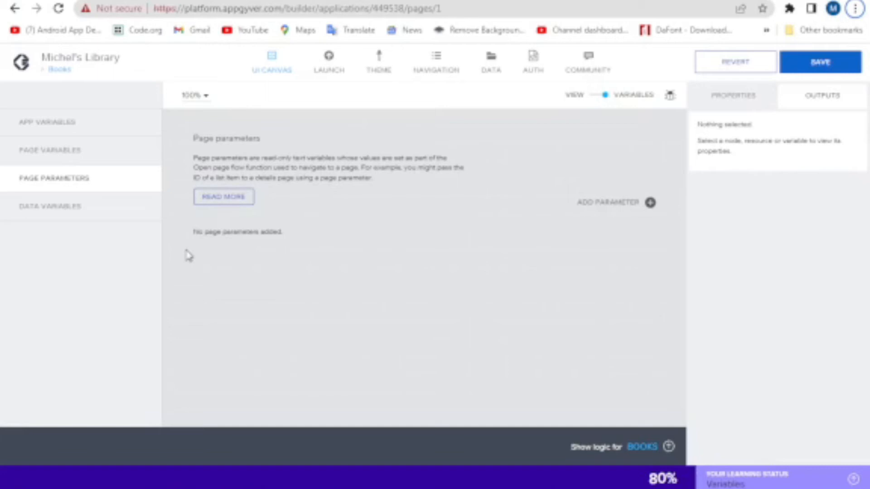
left_click(134, 208)
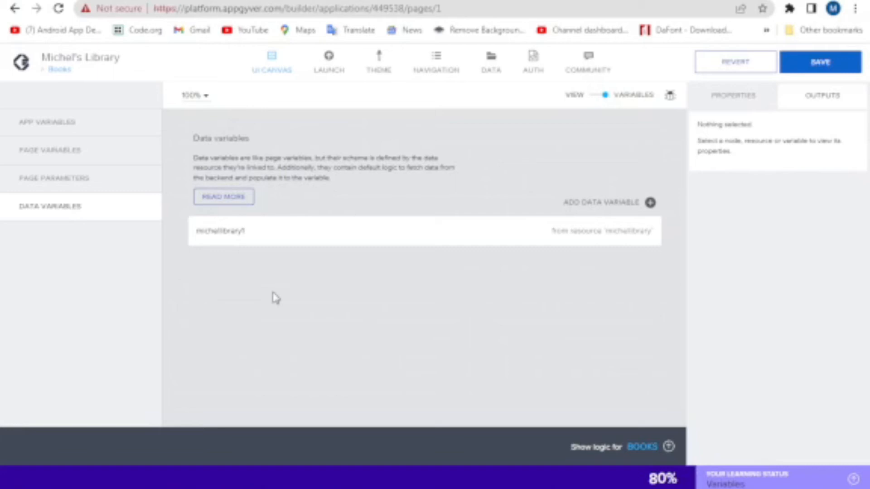
Inspect the settings of the URLlink page variable, and the type and logic flow of the page's data variable
left_click(81, 150)
left_click(403, 240)
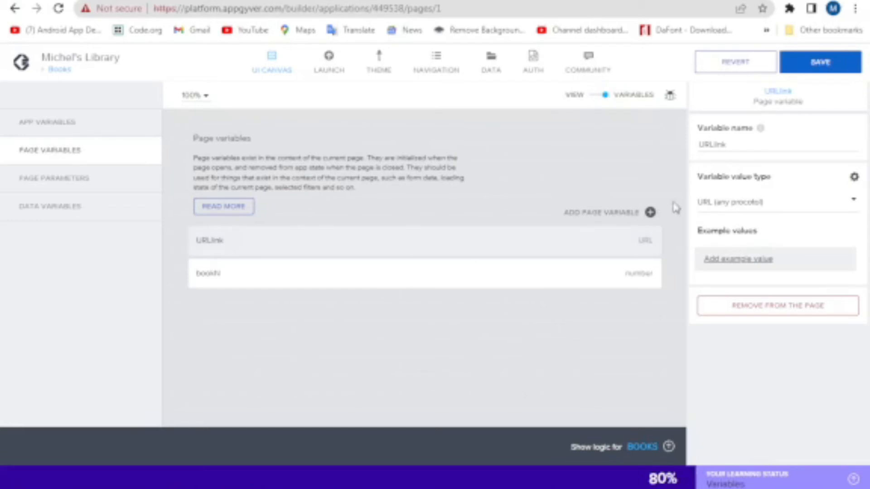
left_click(138, 214)
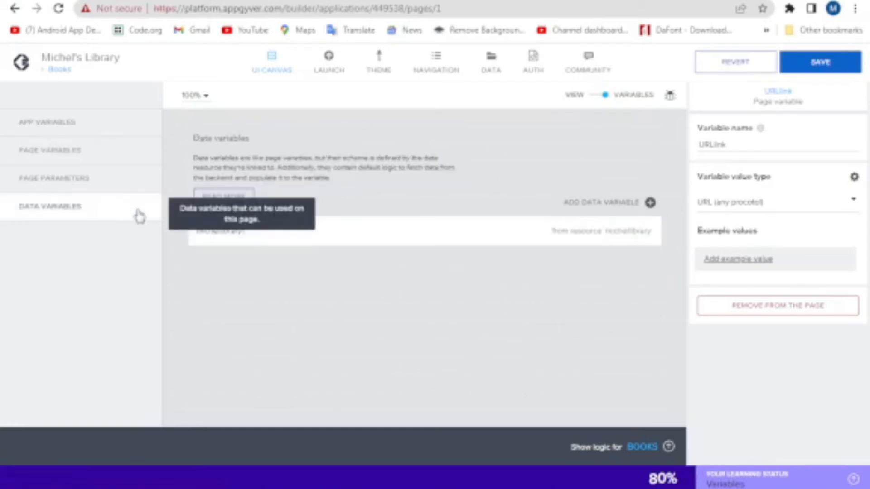
left_click(381, 235)
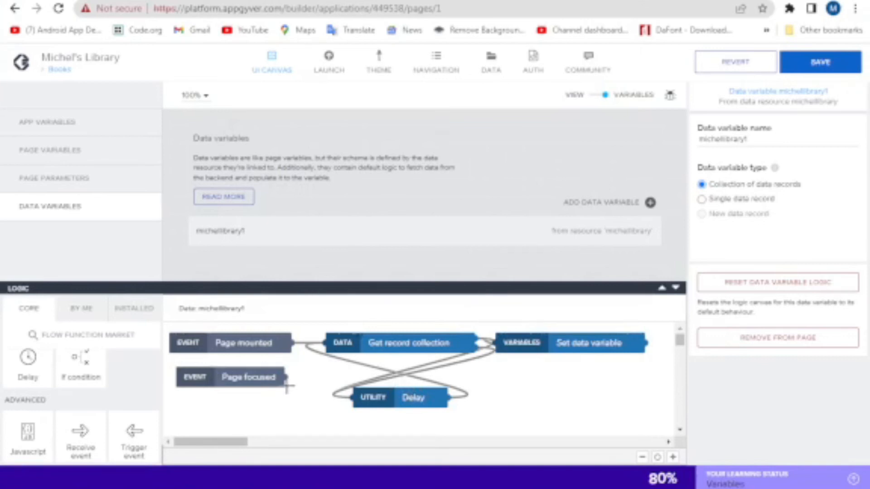
Return the canvas from variables to the page view and open the app's page list
left_click(593, 99)
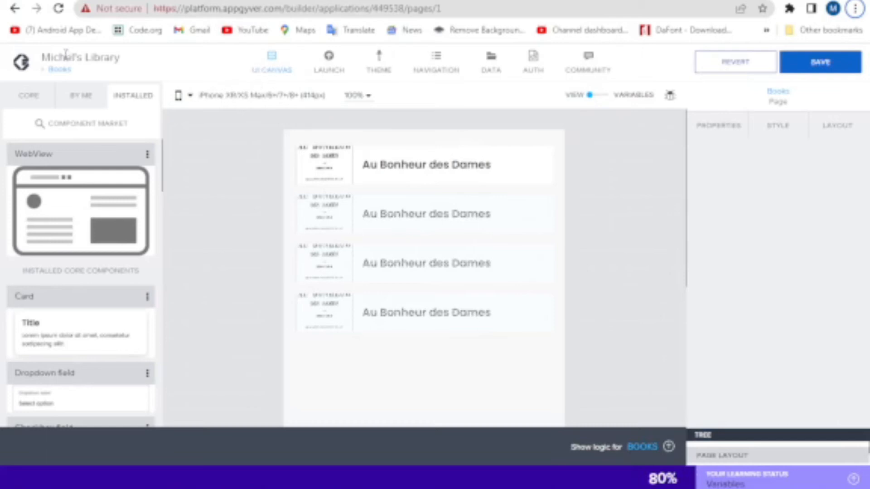
left_click(49, 58)
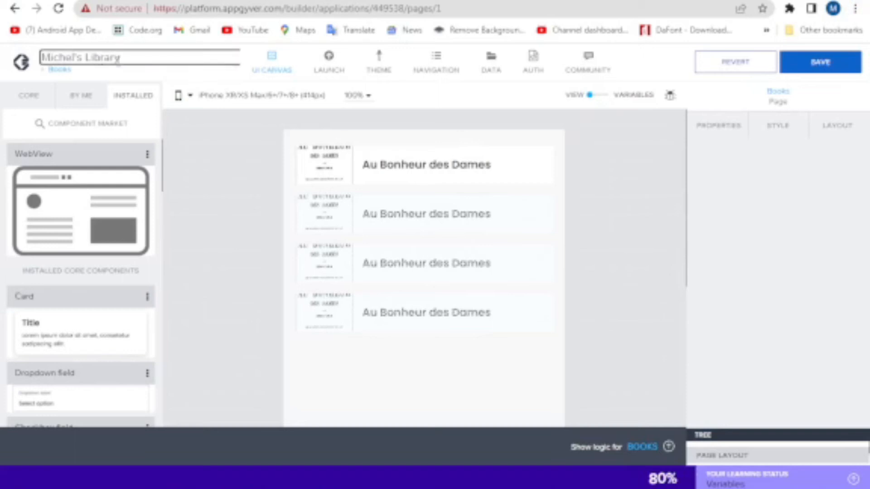
left_click(53, 71)
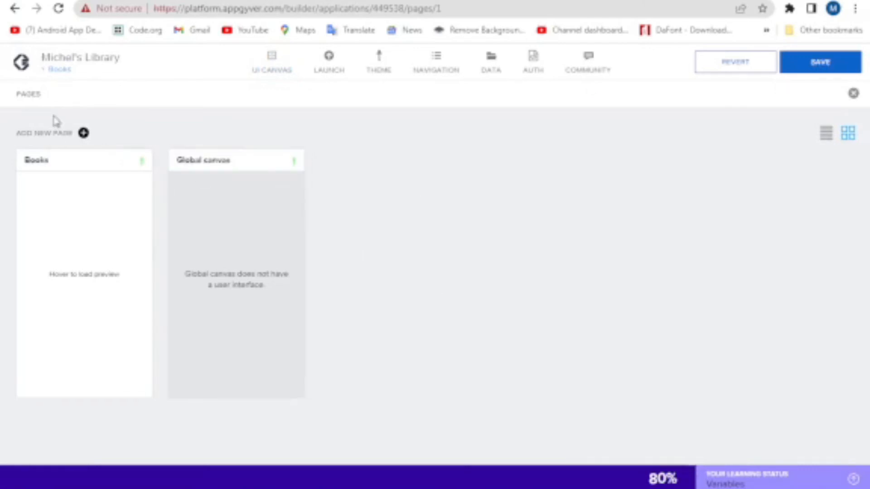
Create a new page with a first name as its page name
left_click(84, 133)
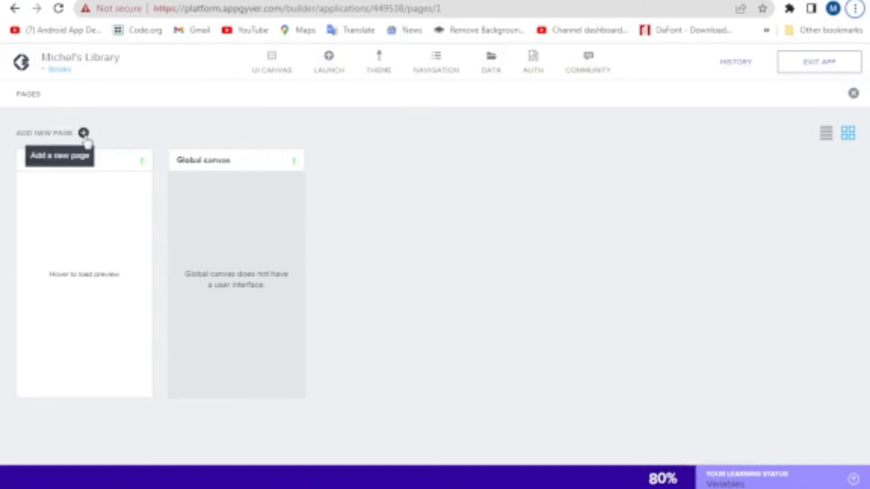
left_click(85, 134)
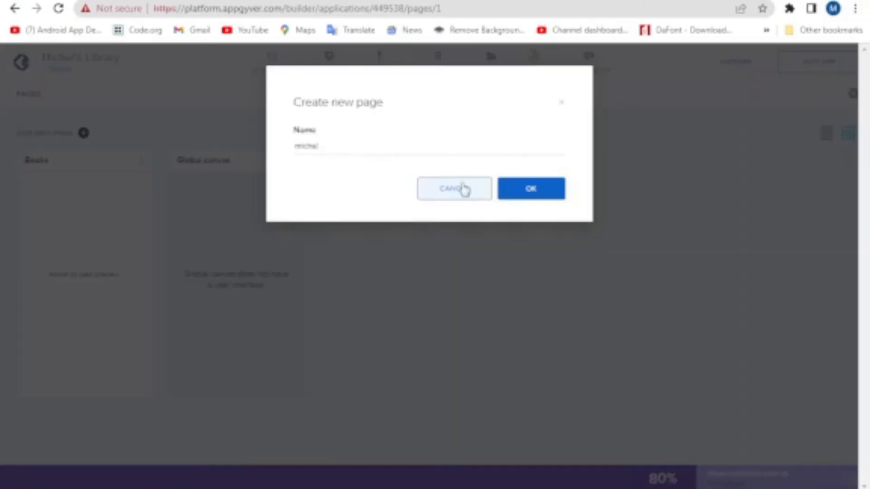
left_click(522, 187)
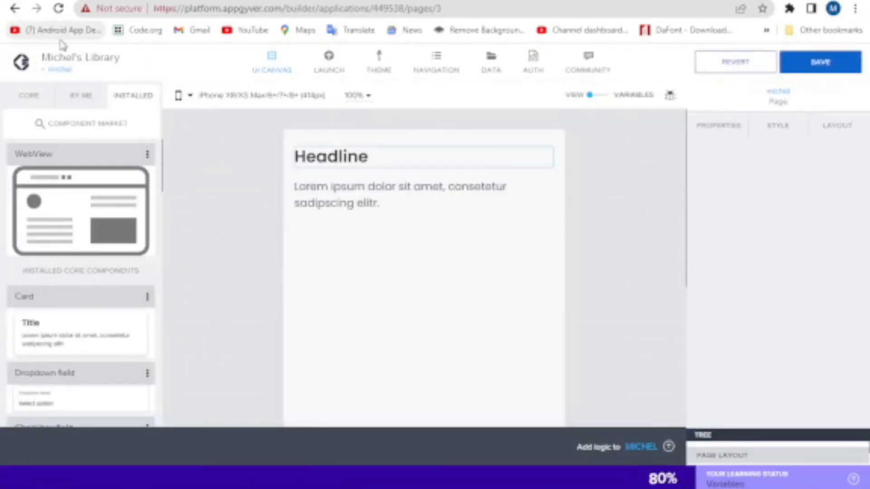
Remove the newly created page from the app's page list
left_click(58, 69)
left_click(294, 161)
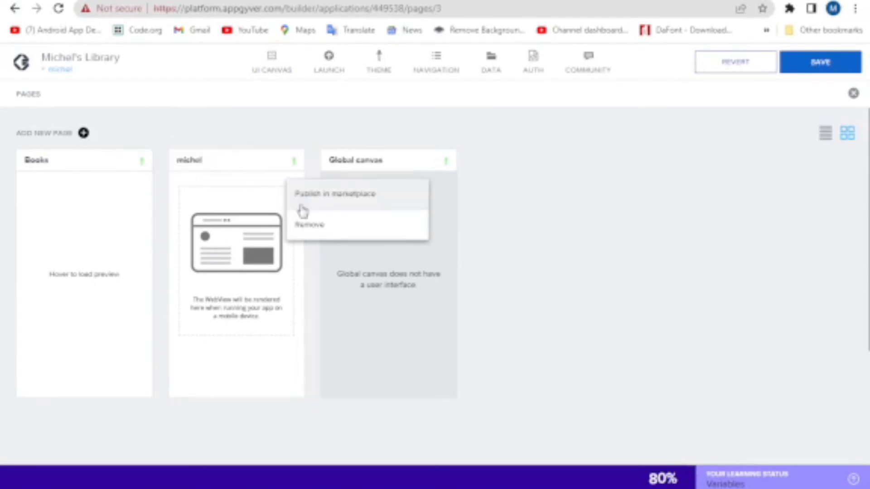
left_click(310, 224)
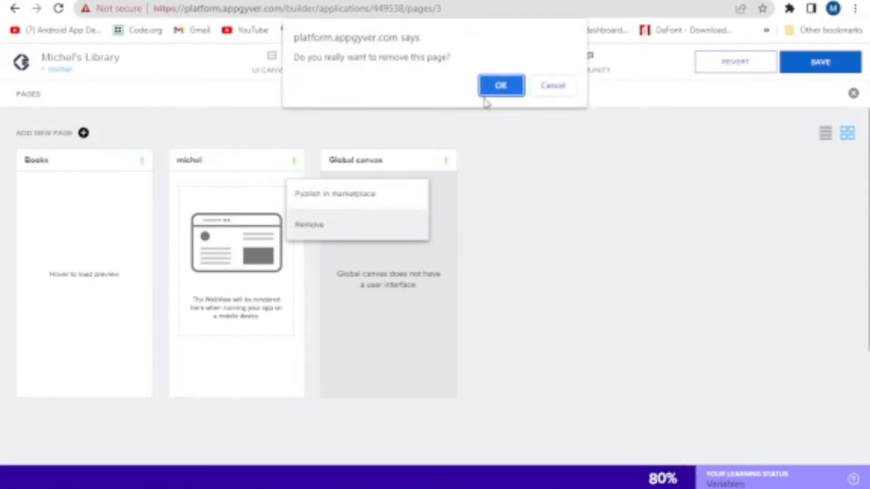
left_click(496, 87)
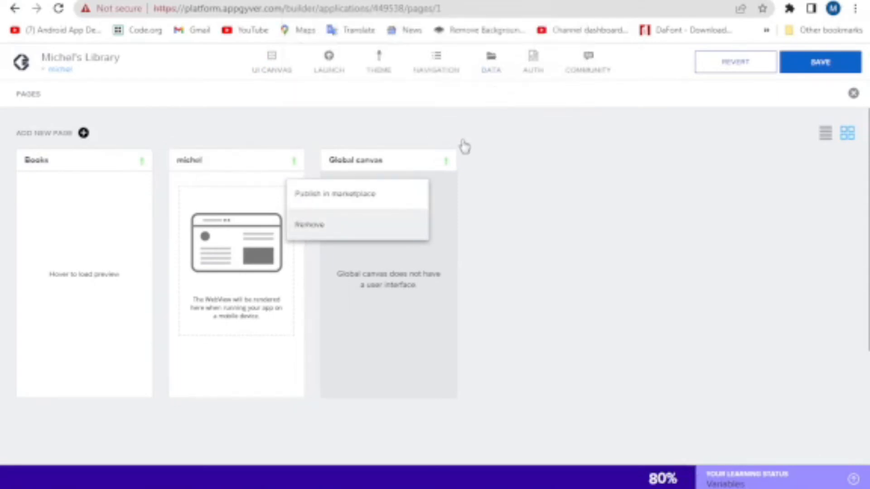
left_click(305, 235)
Check the Books page's options, then open the Global canvas and view its data variables section
left_click(143, 166)
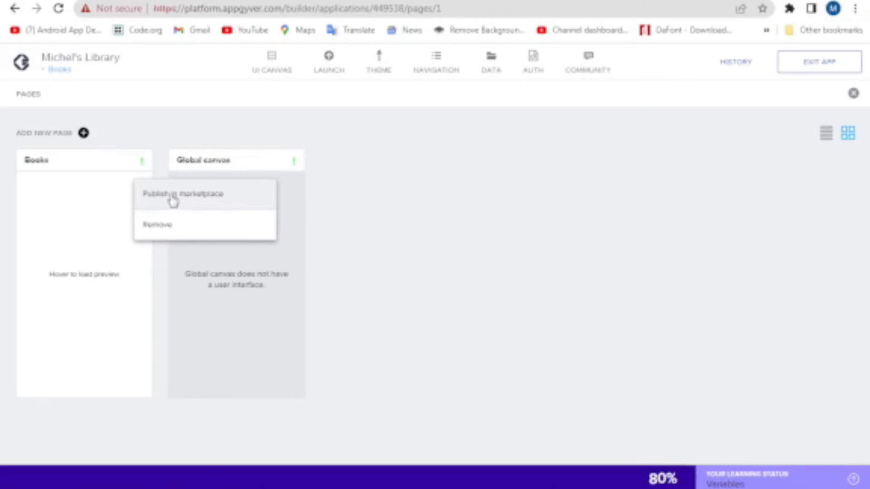
left_click(340, 161)
left_click(246, 196)
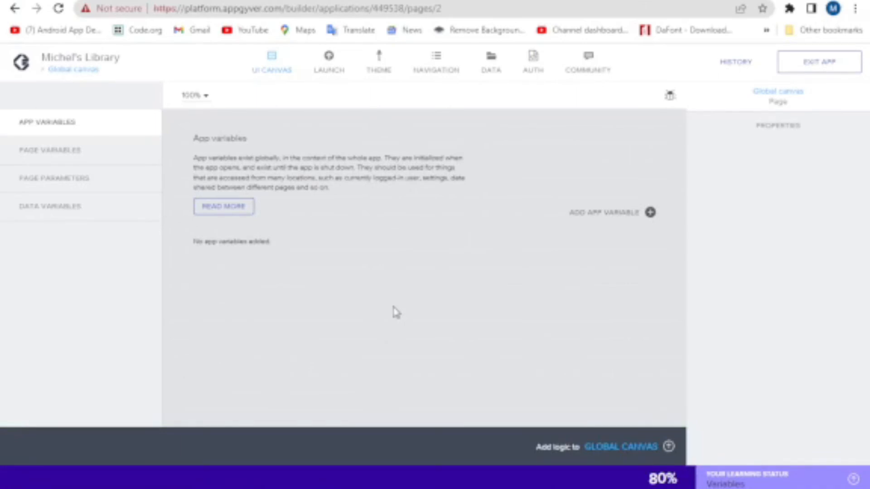
left_click(109, 211)
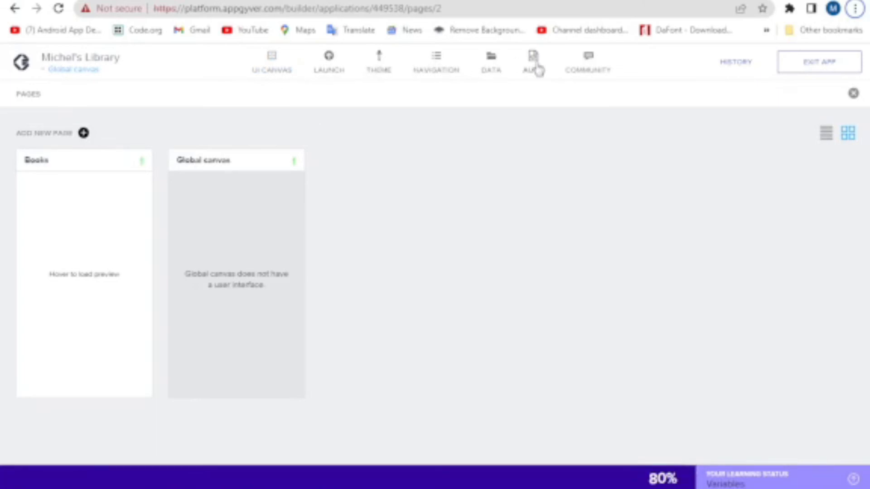
View the community resources and the authentication methods available for the app
left_click(596, 80)
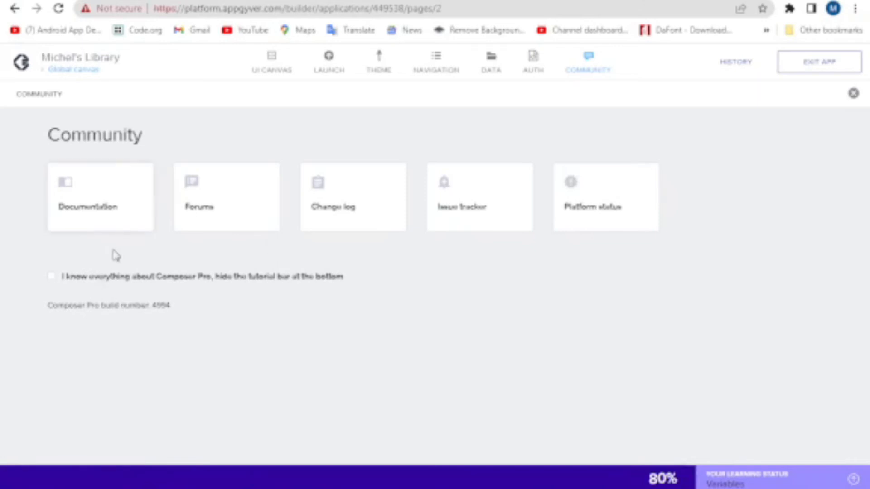
left_click(533, 68)
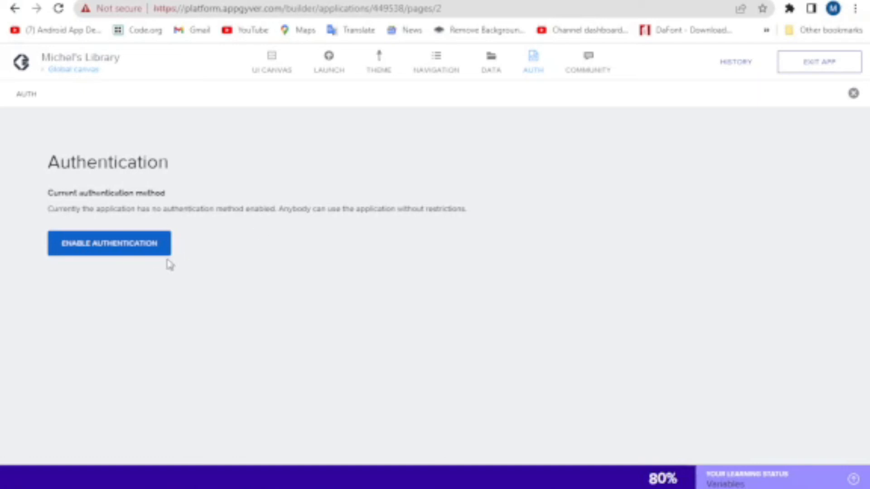
left_click(150, 252)
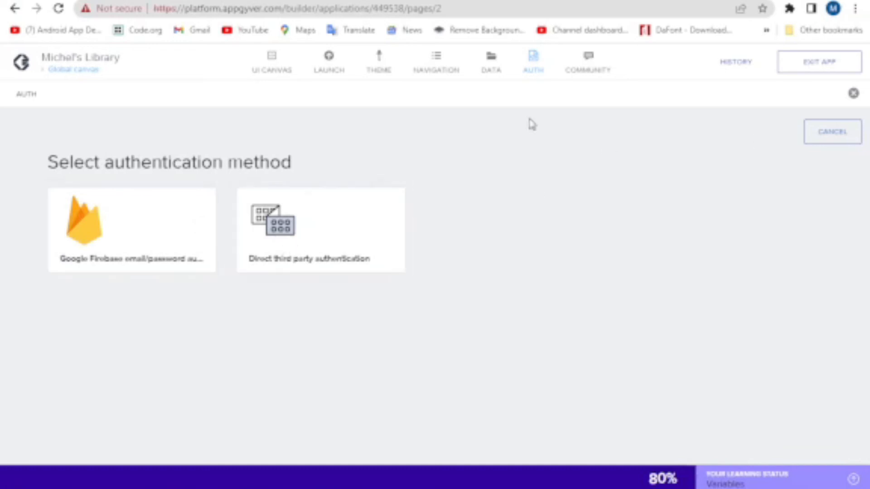
Rename the Empty page item in the built-in navigation menu to Home
left_click(438, 65)
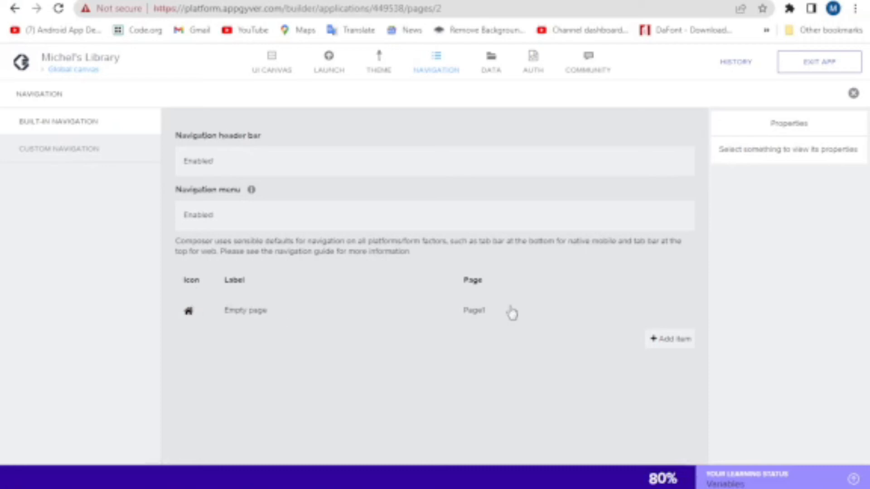
left_click(237, 313)
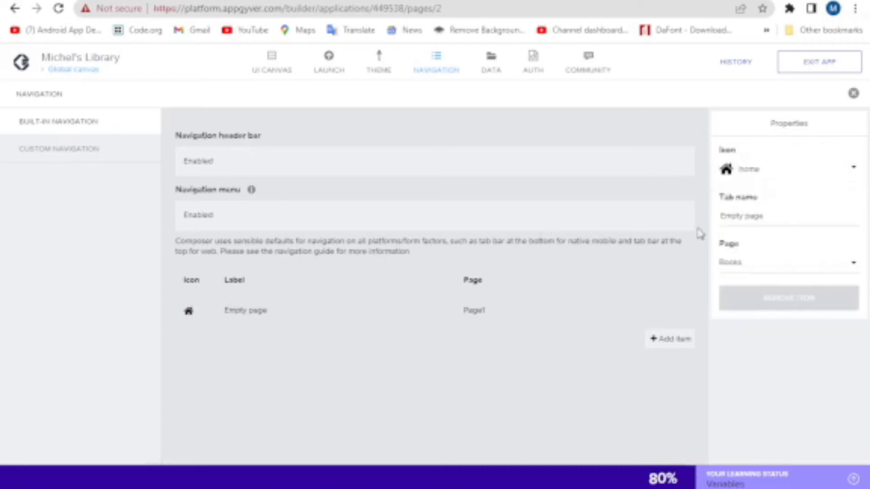
triple_click(764, 215)
type("Home")
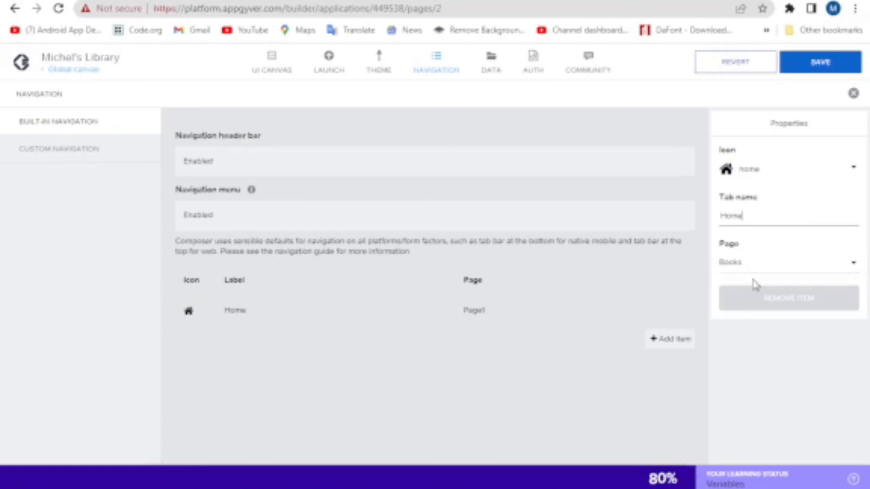
Add a second navigation item, and give the Home item the font icon and a first name as its tab name
left_click(654, 342)
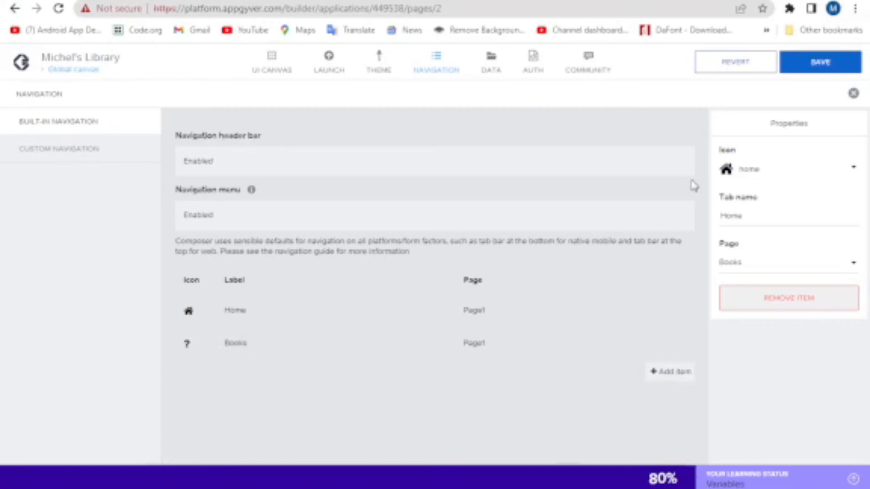
left_click(853, 171)
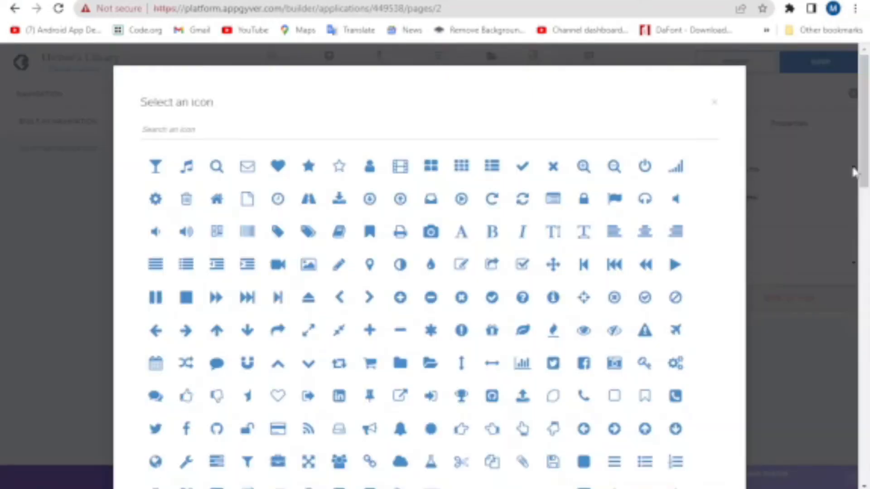
left_click(460, 243)
double_click(755, 215)
type("ALan")
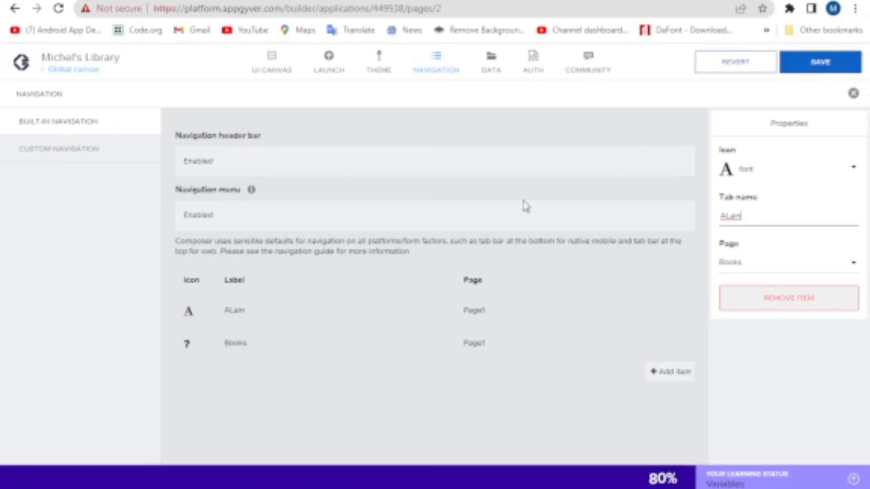
Check which target pages are available for each of the two built-in navigation items
left_click(235, 339)
left_click(778, 268)
left_click(779, 271)
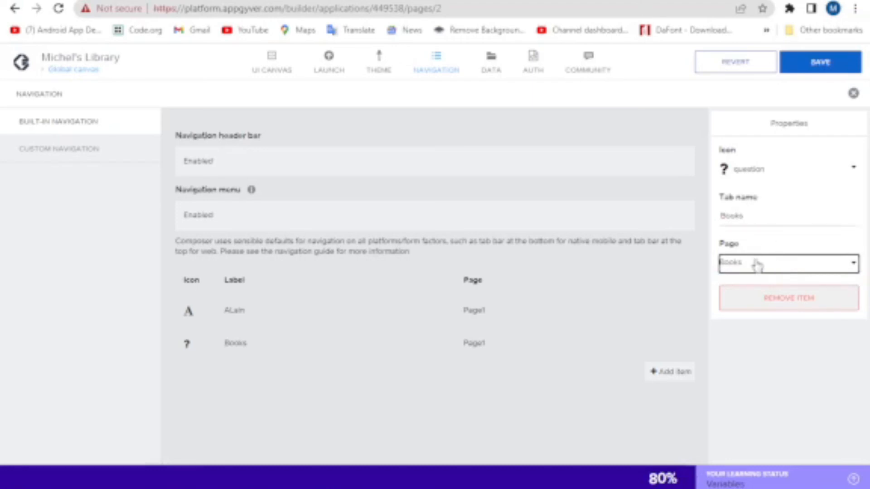
left_click(744, 270)
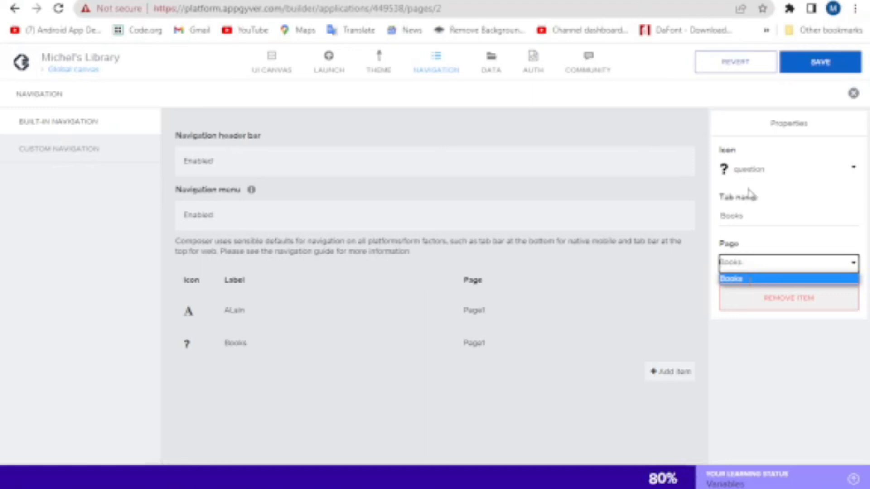
left_click(297, 313)
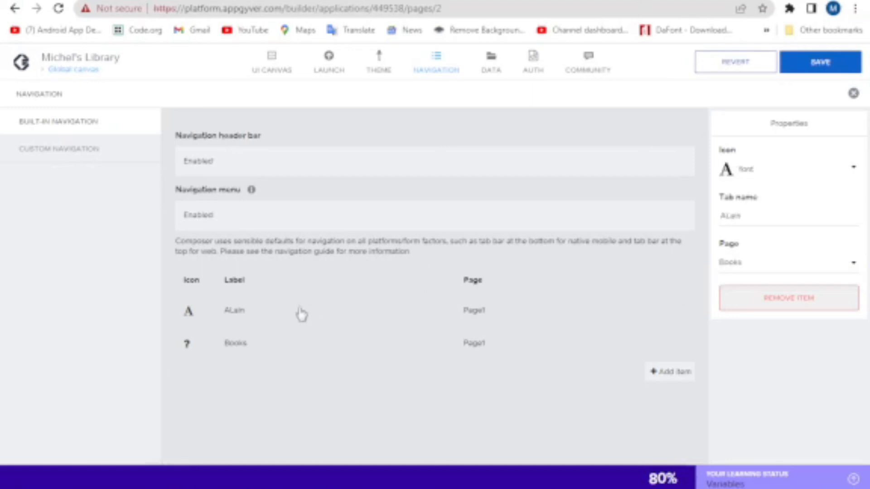
left_click(769, 274)
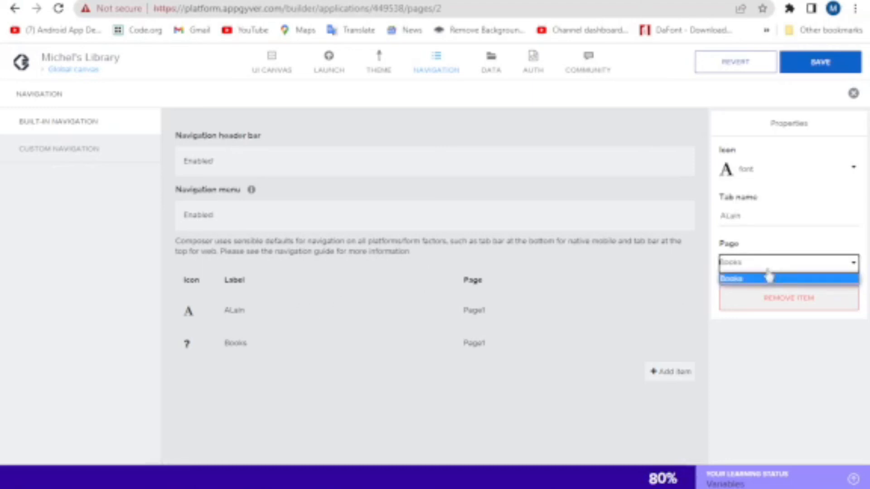
Compare the built-in and custom navigation settings, create a custom navigation list, and leave the navigation settings
left_click(129, 151)
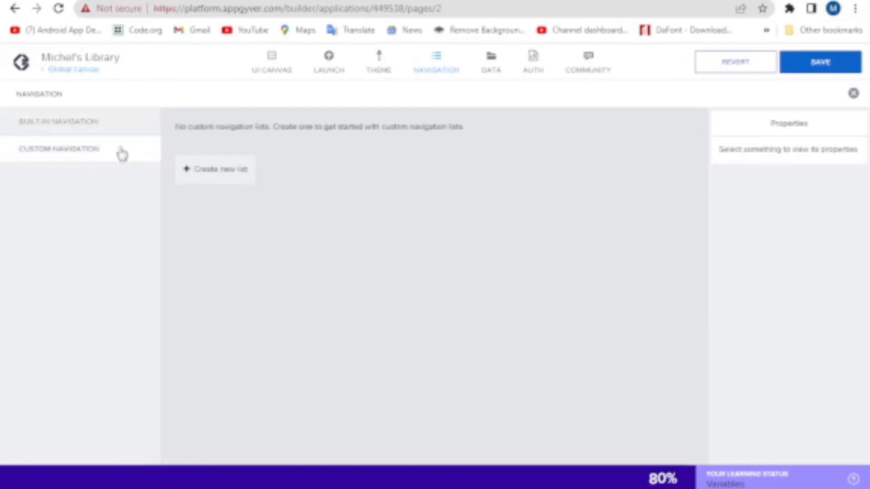
left_click(100, 132)
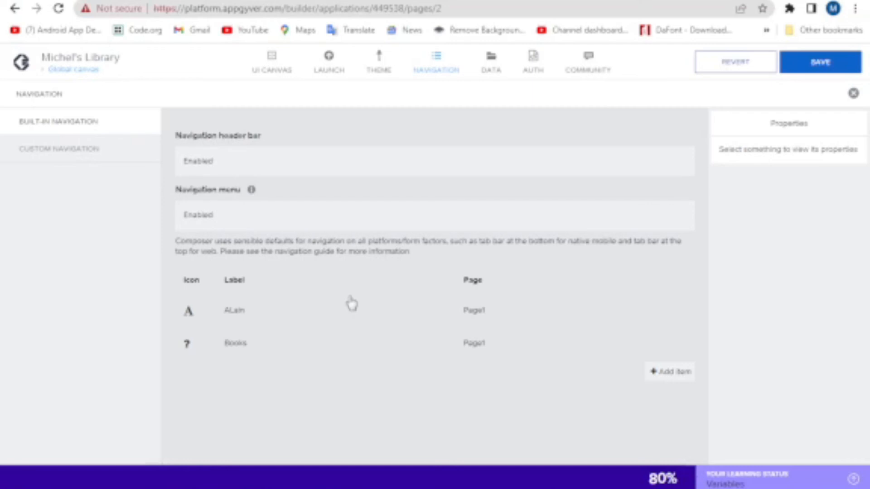
left_click(105, 163)
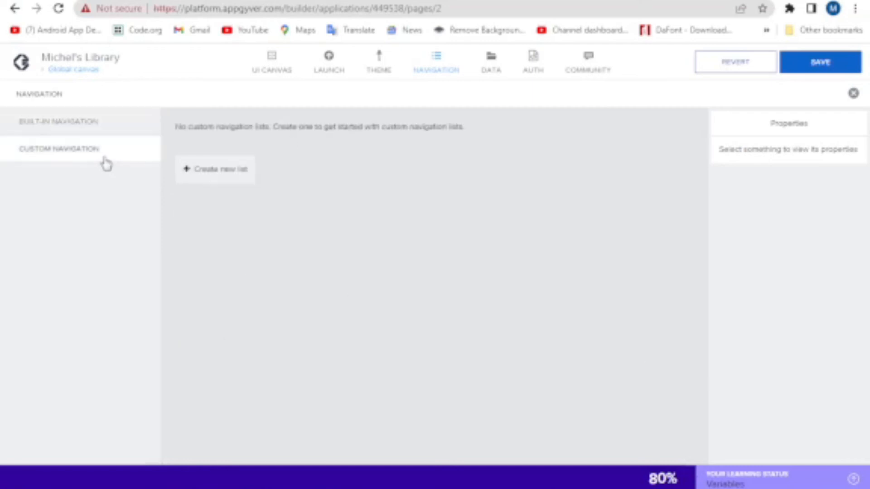
left_click(210, 178)
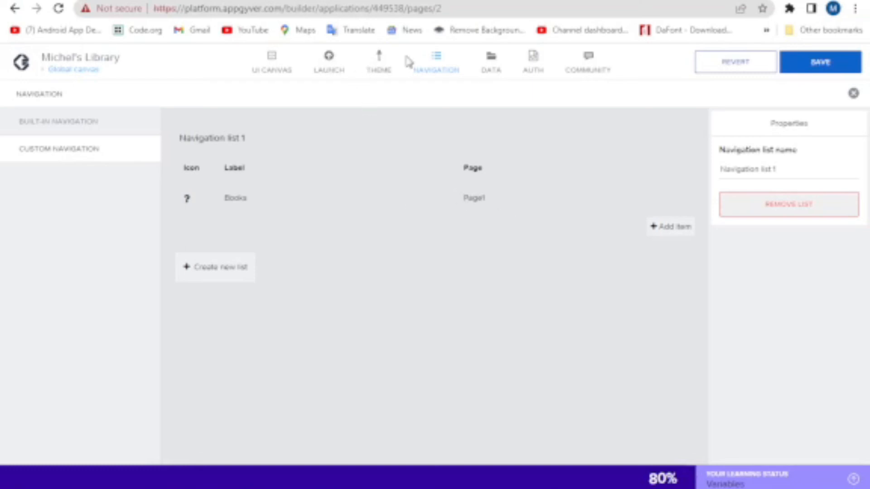
left_click(442, 55)
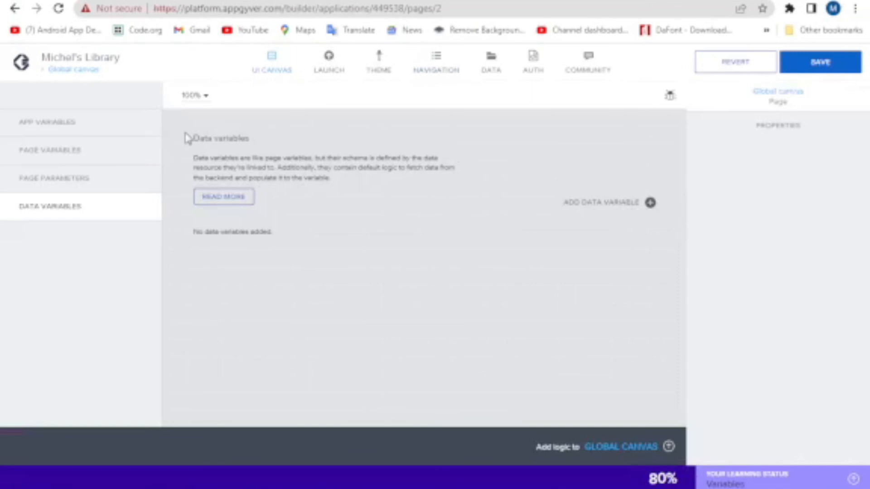
Try to switch to the Books page from the page list, then revert the app's unsaved changes
left_click(75, 76)
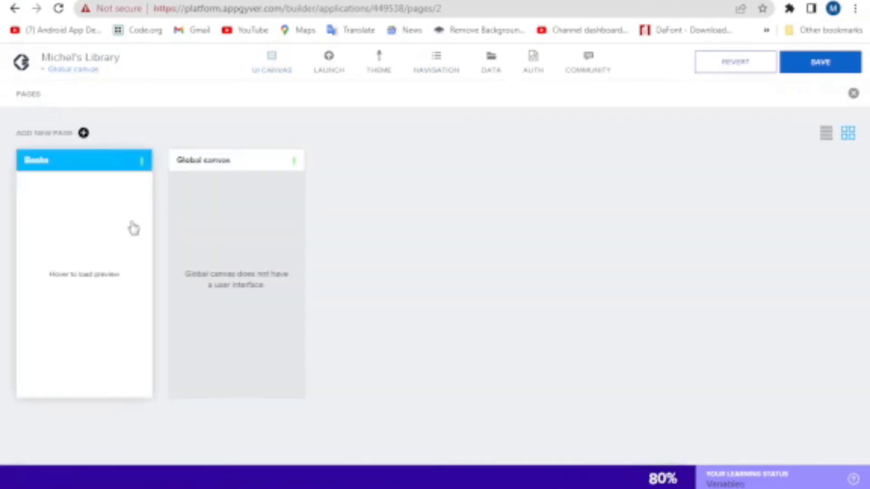
left_click(131, 227)
left_click(498, 113)
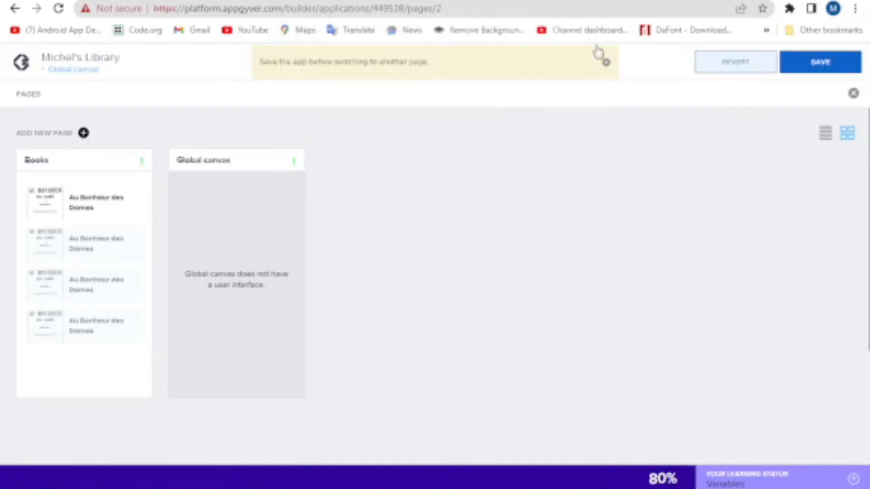
left_click(606, 63)
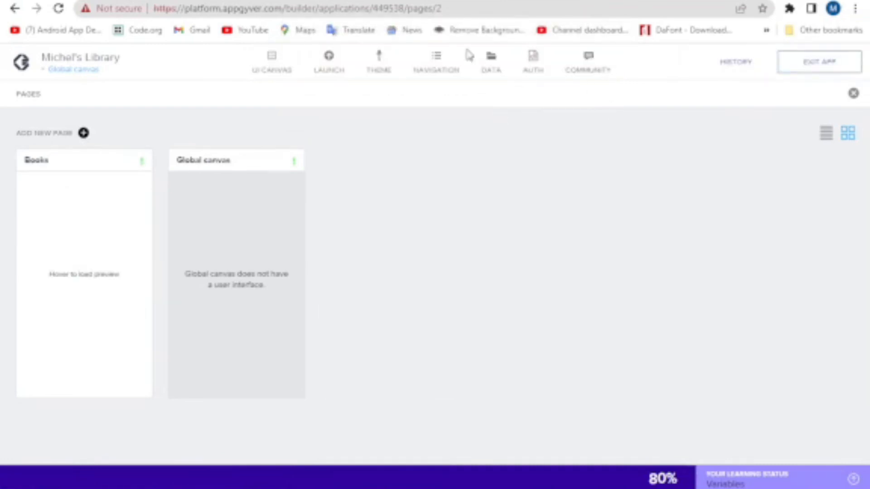
Open the Books page in the canvas and bring up the component market's view components
left_click(91, 180)
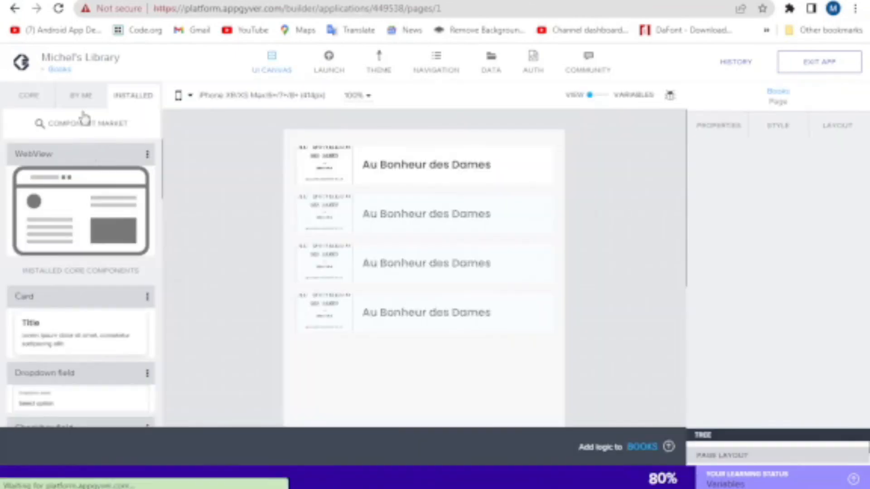
left_click(81, 123)
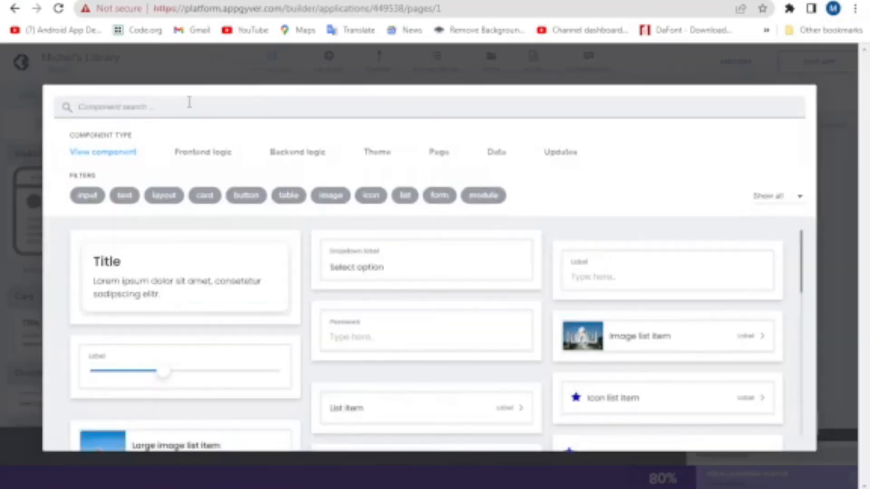
Search the component market for "navigation" across view components, frontend logic, backend logic and themes, and close the market
left_click(189, 105)
type("navigation")
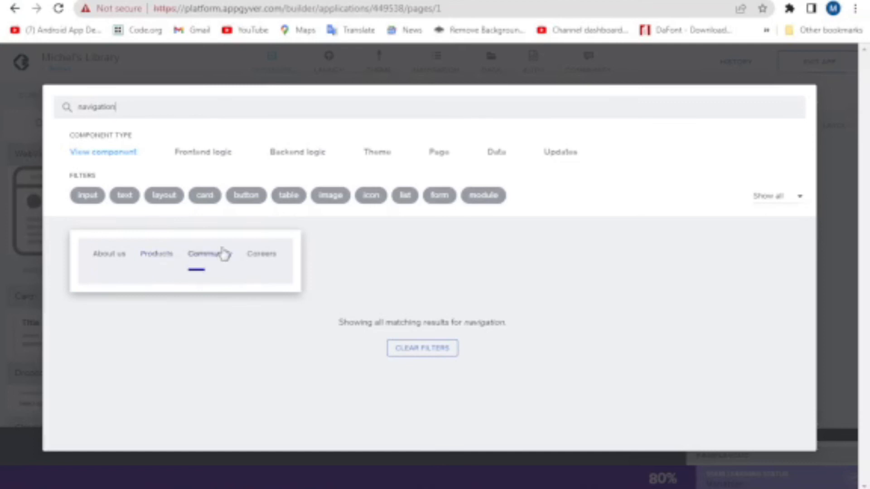
left_click(199, 153)
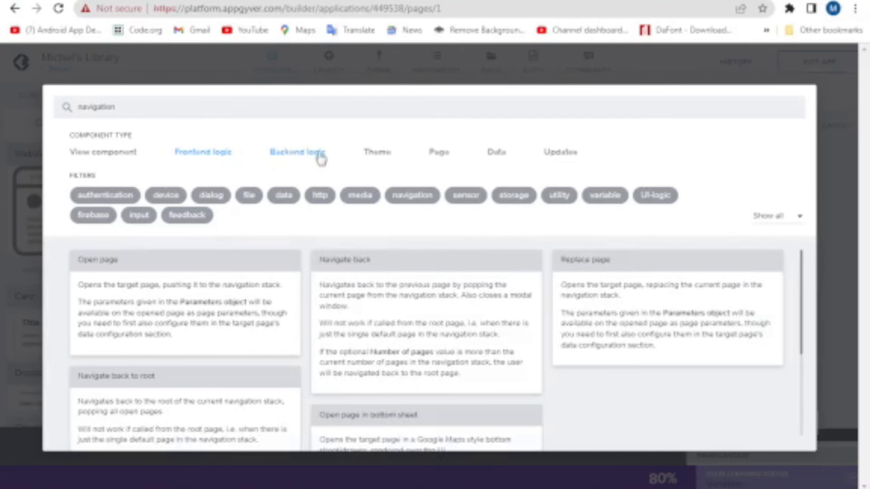
left_click(321, 158)
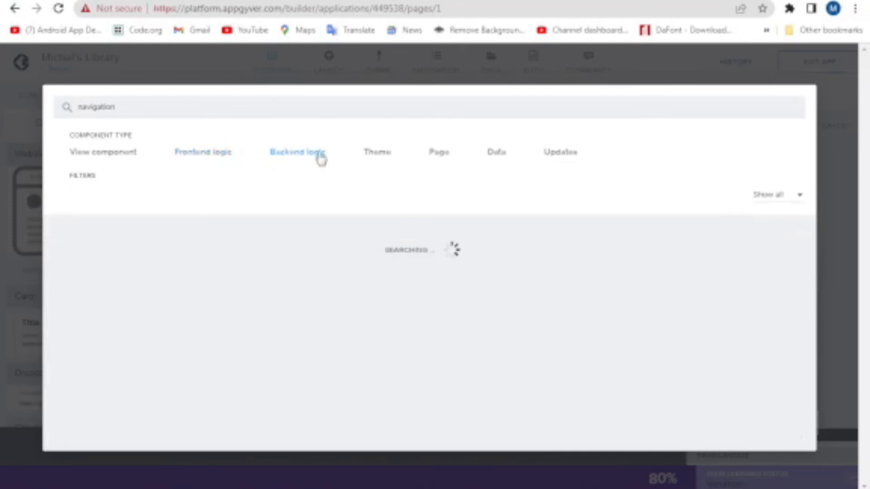
left_click(383, 154)
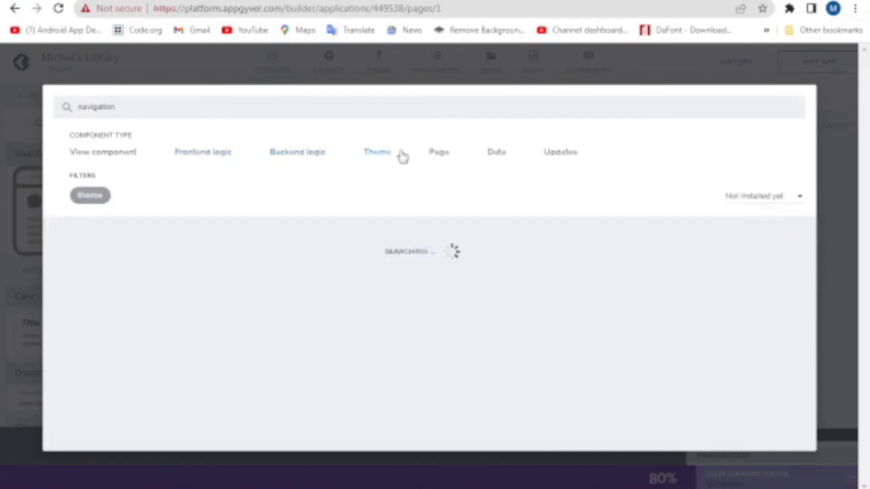
left_click(836, 205)
Check the custom navigation settings and review the theme's colors, theme variables and fonts
left_click(447, 72)
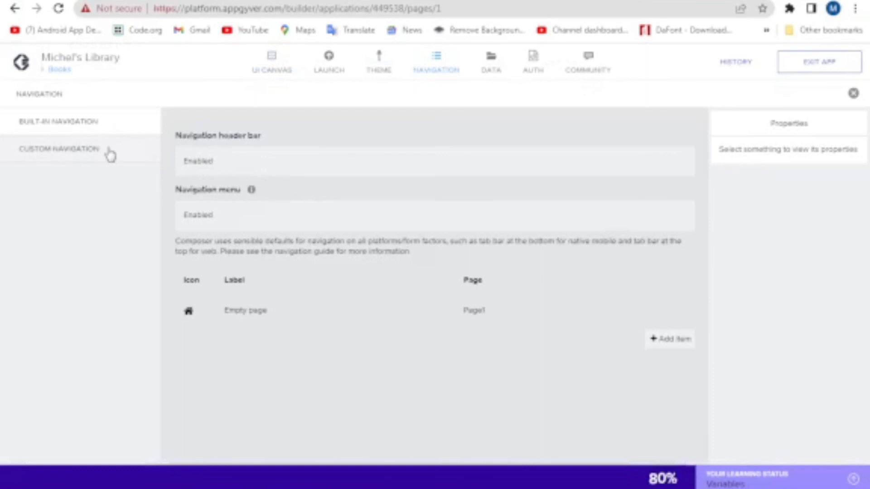
left_click(107, 150)
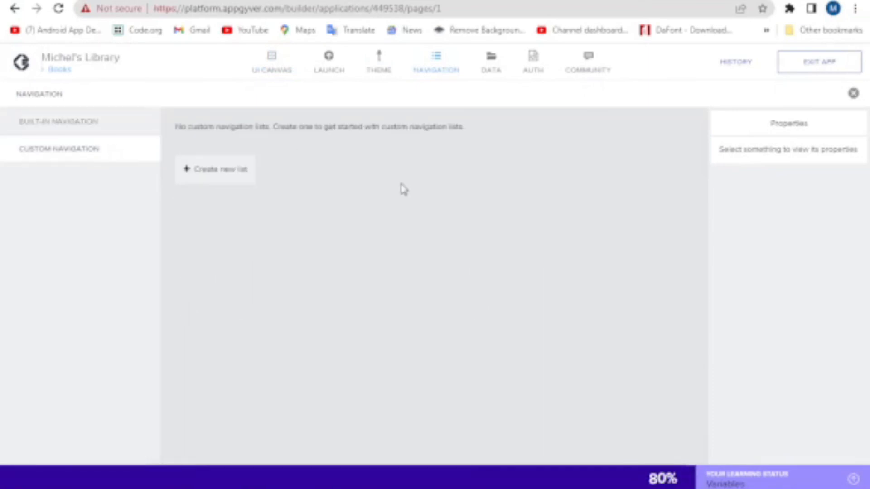
left_click(382, 62)
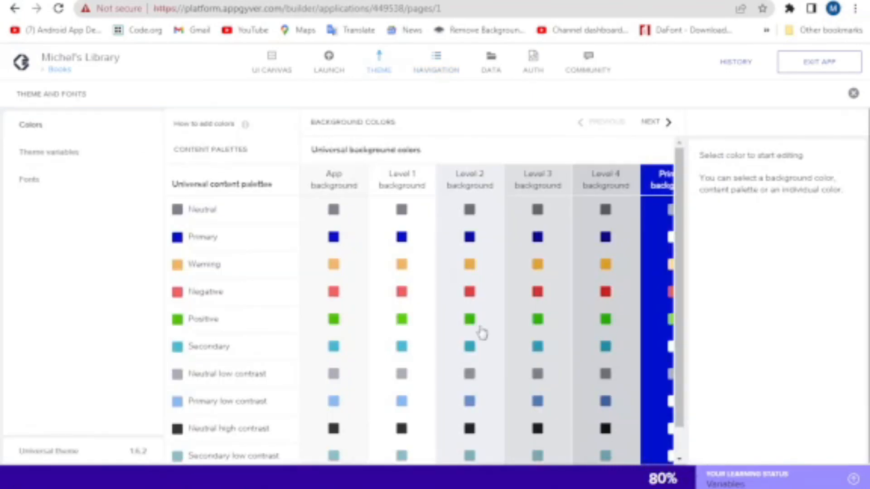
scroll(687, 301, "down", 1)
left_click_drag(683, 296, 675, 393)
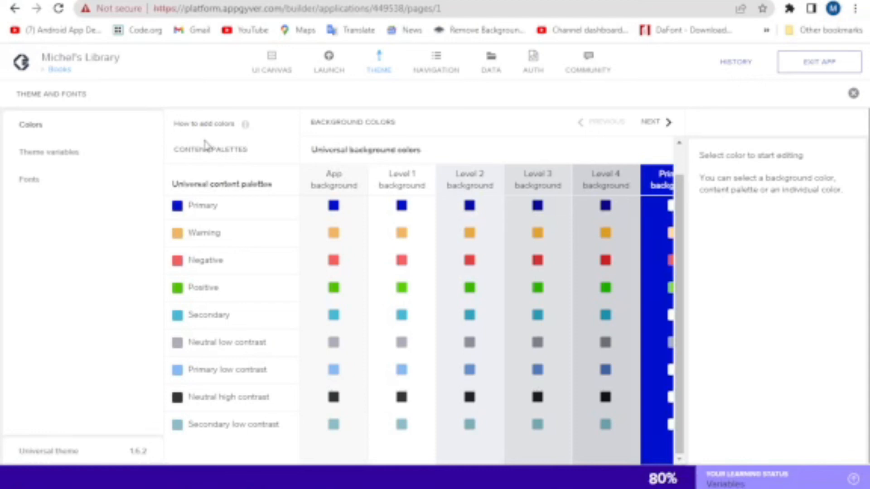
left_click(62, 159)
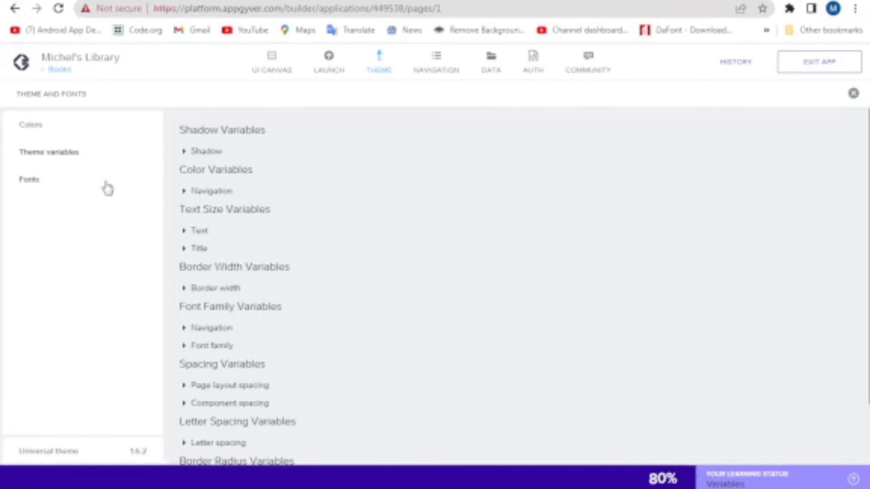
left_click(38, 185)
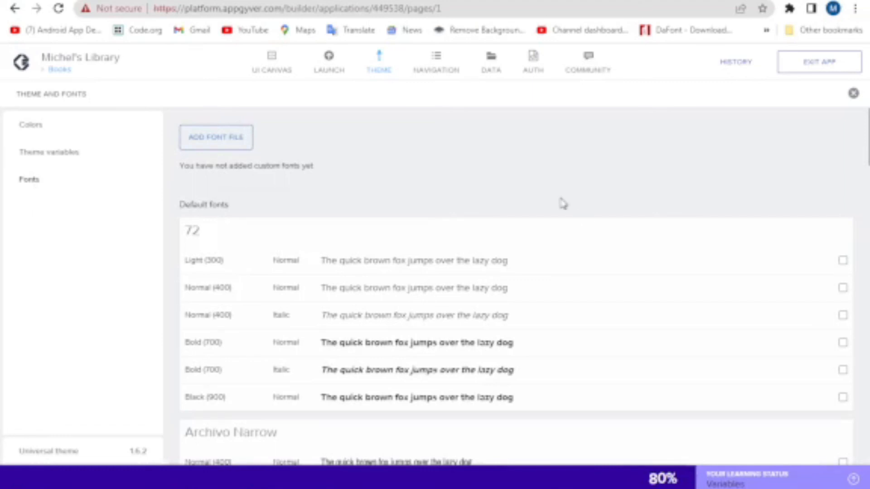
Review the app's launch preview options and reveal the QR code for logging in to the mobile preview app
left_click(330, 77)
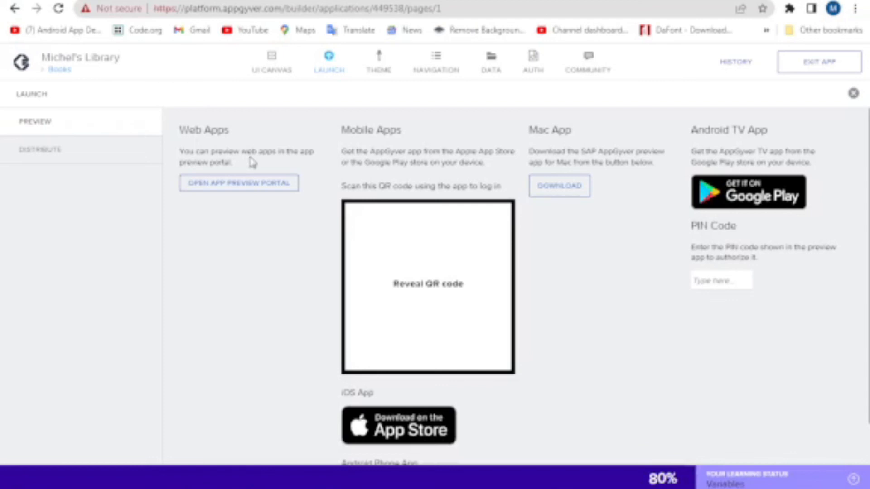
left_click(285, 68)
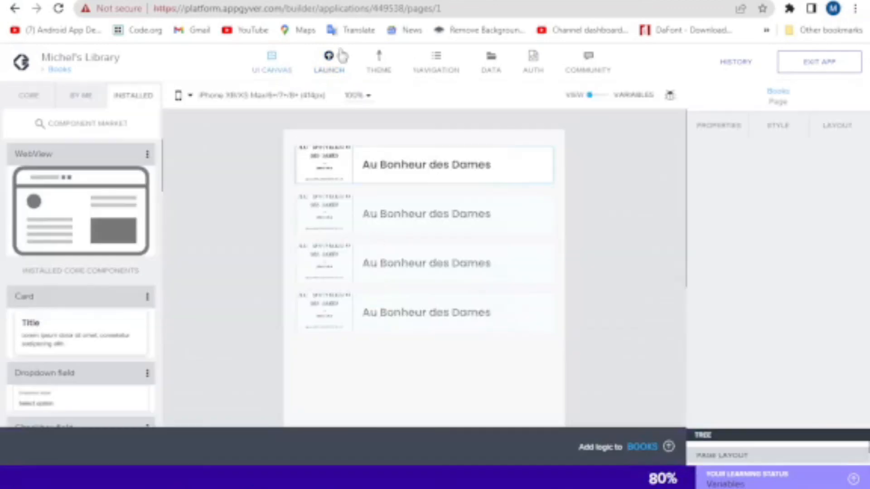
left_click(331, 68)
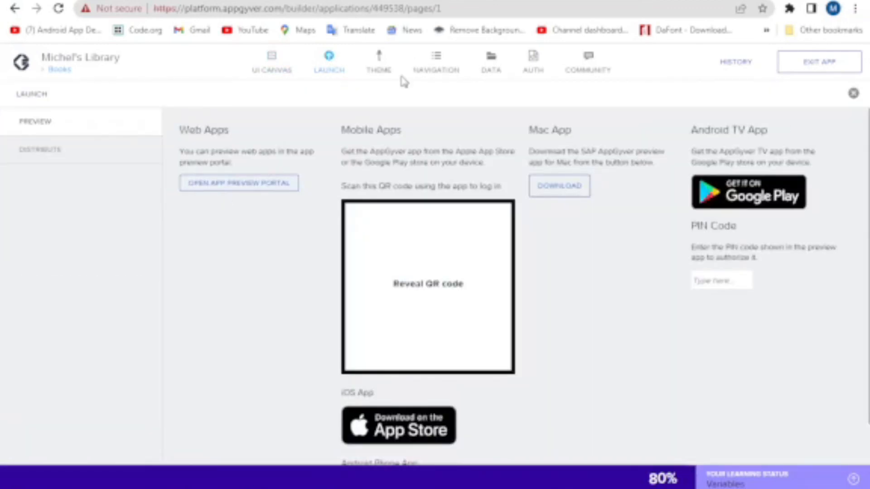
left_click(417, 275)
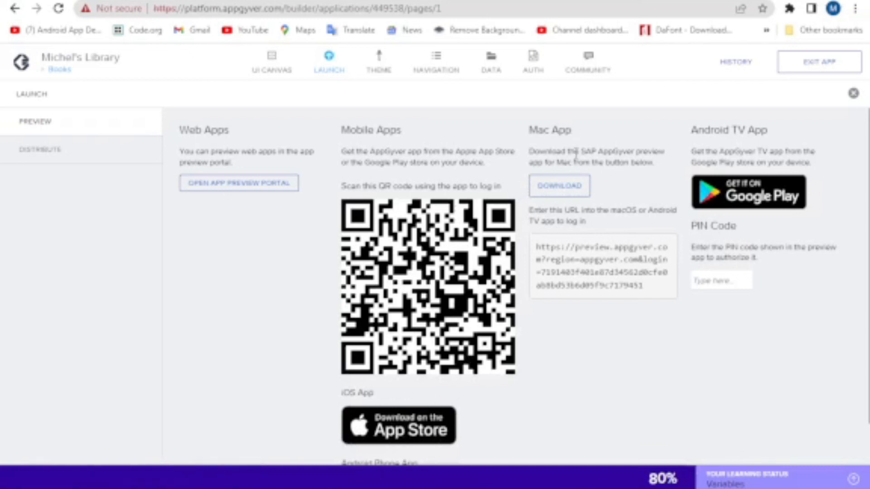
Open the build service from the app's distribution options and examine the Android mobile/tablet build option
left_click(94, 151)
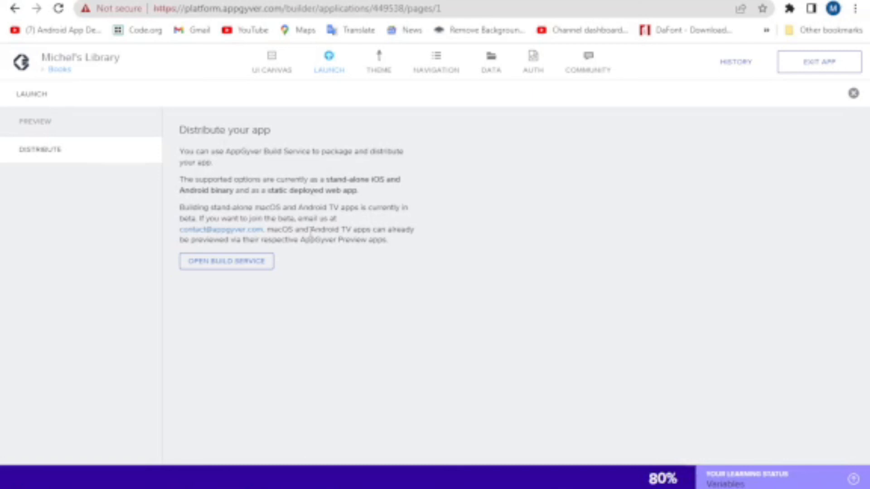
left_click(241, 266)
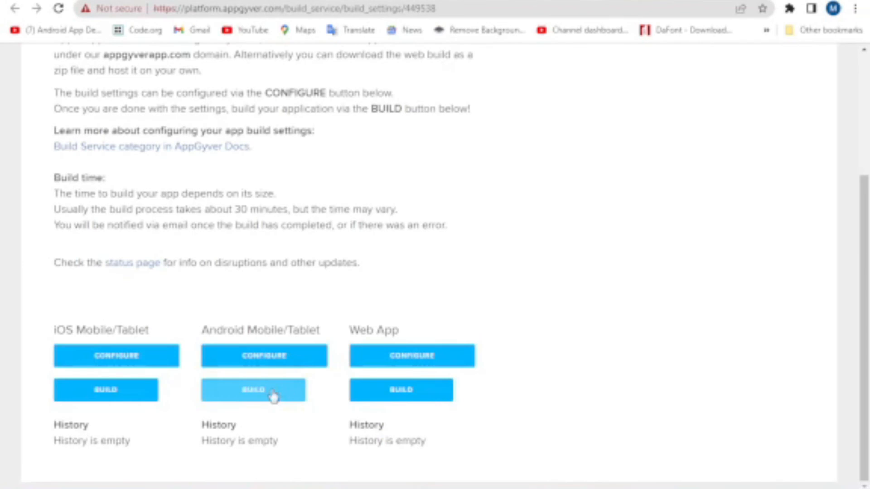
left_click(277, 395)
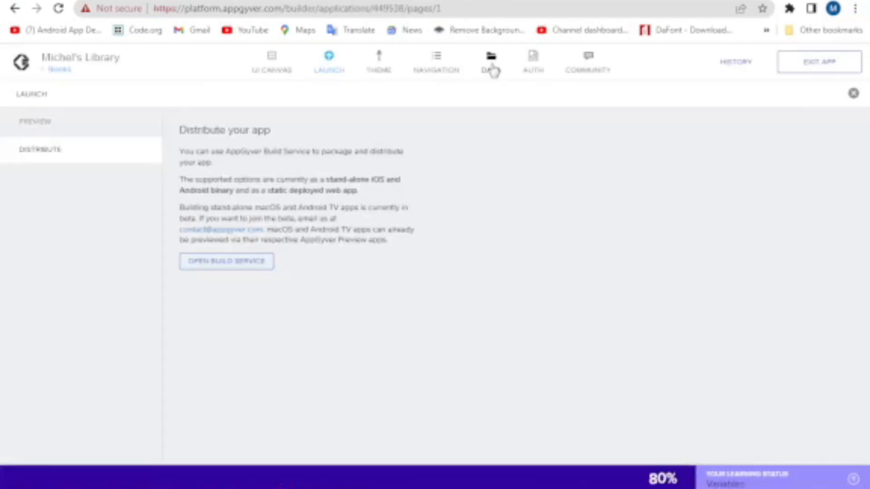
Check which data resource types can be added and inspect the base settings of the existing REST API direct integration resource
left_click(493, 71)
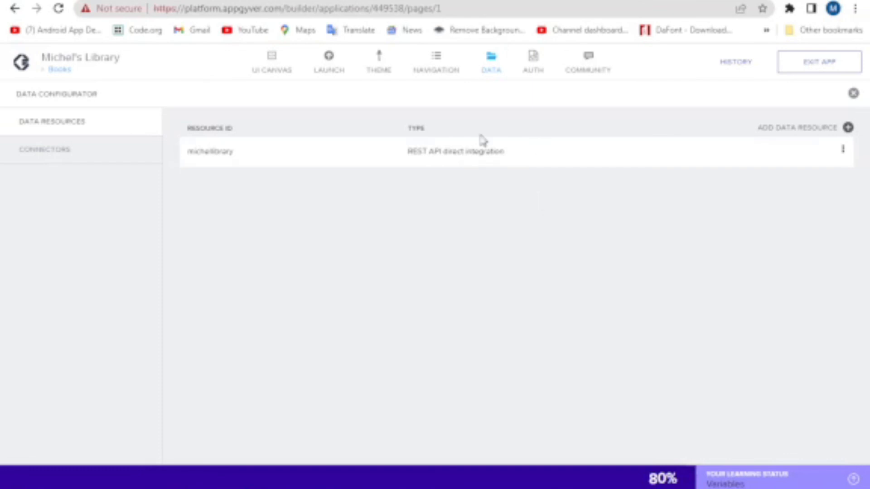
left_click(848, 129)
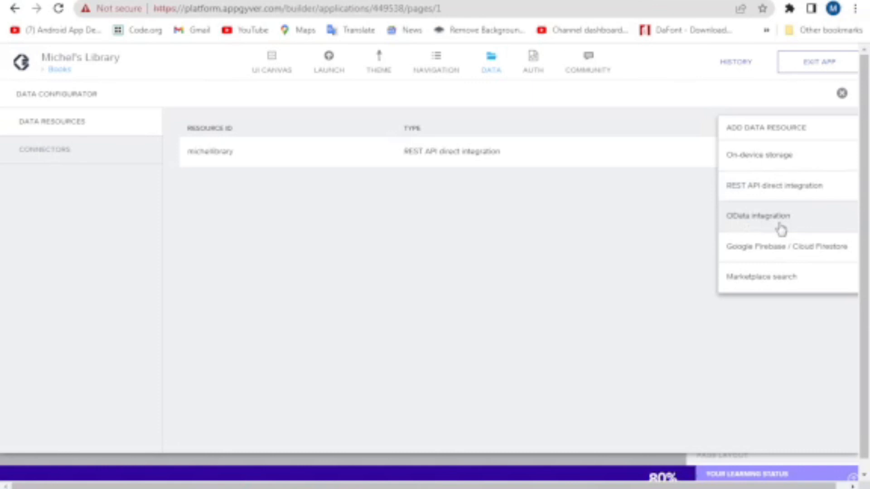
left_click(617, 183)
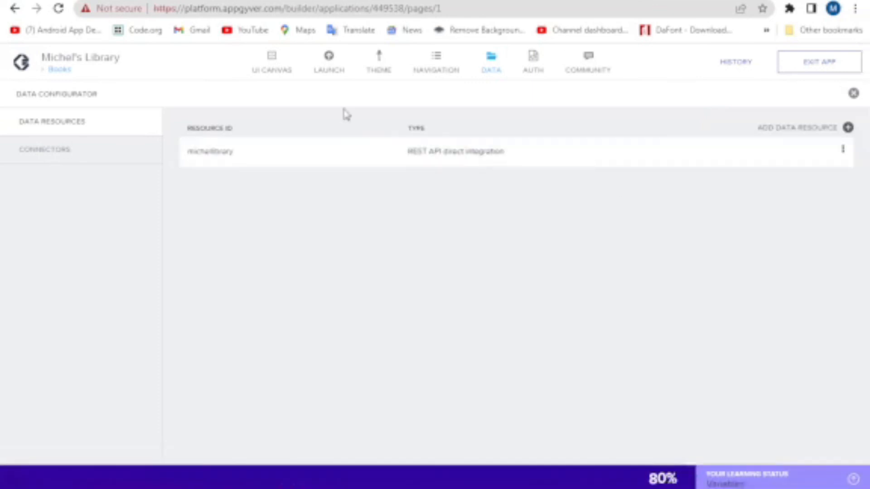
left_click(289, 157)
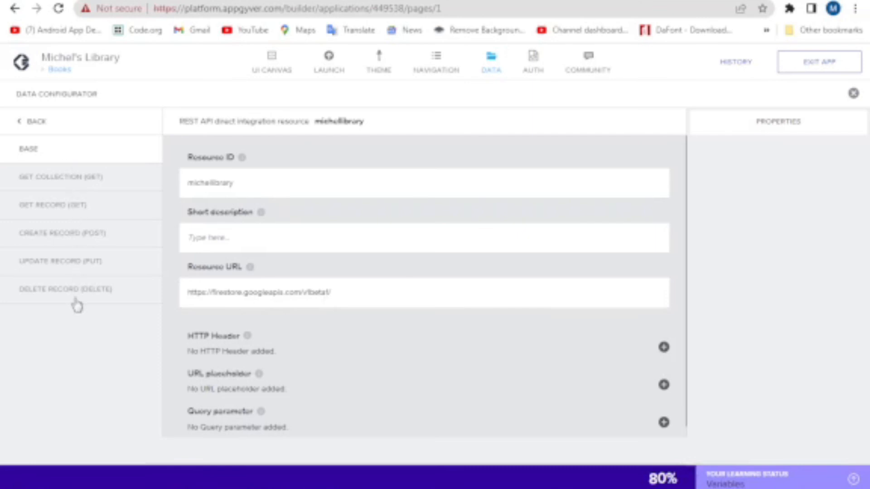
left_click(36, 122)
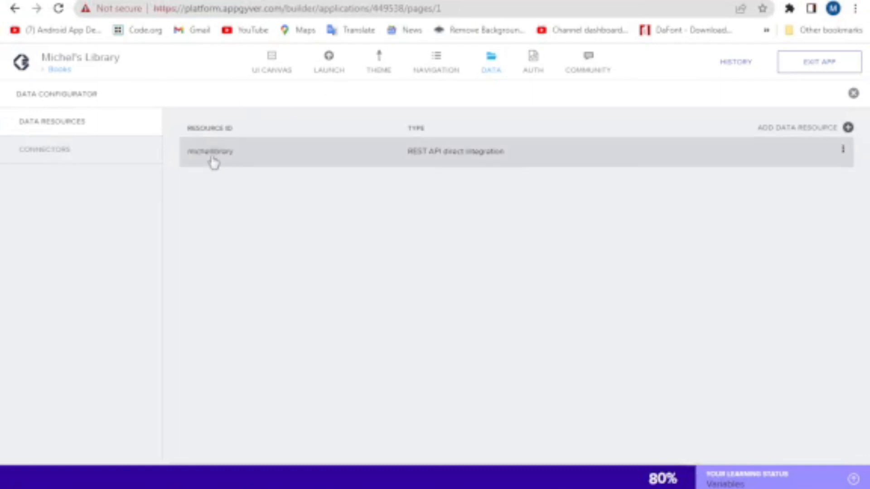
Enable the Google Firebase connector, review its configuration fields, and return to the data resources
left_click(130, 155)
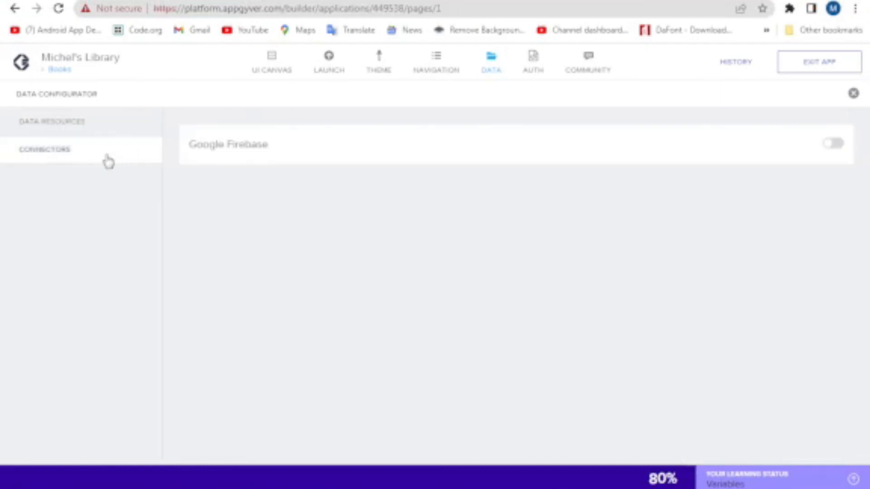
left_click(268, 153)
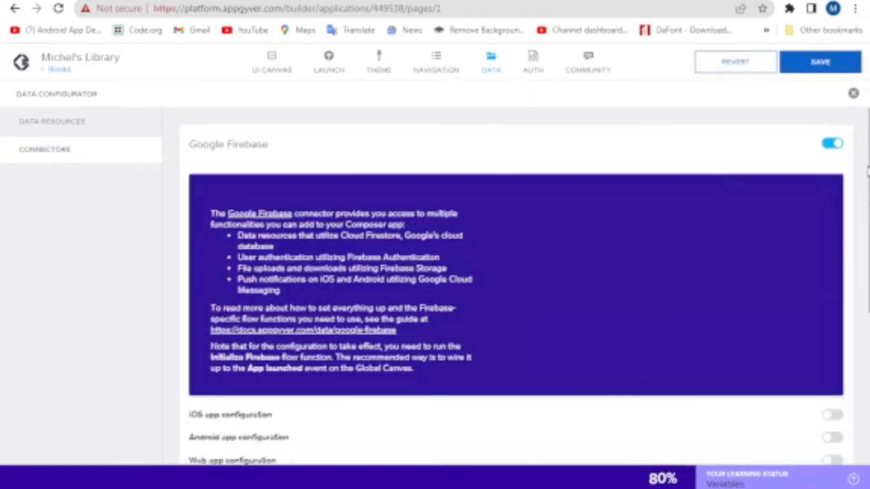
scroll(660, 321, "down", 6)
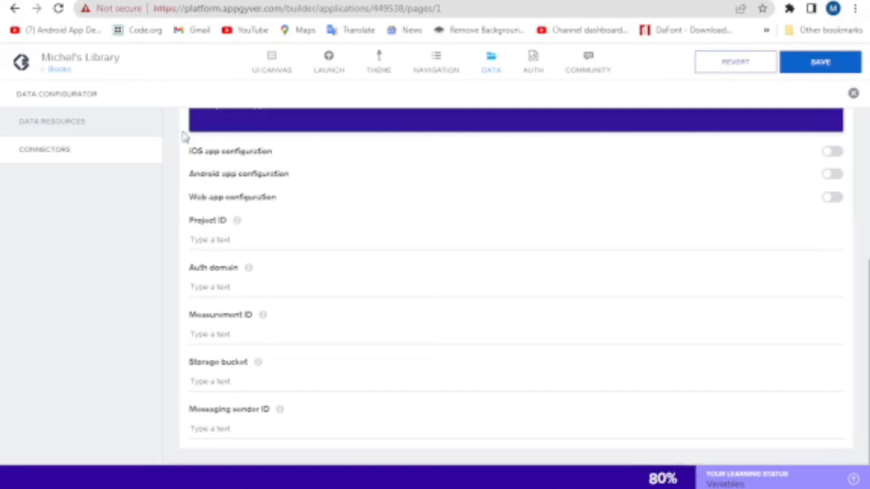
left_click(135, 129)
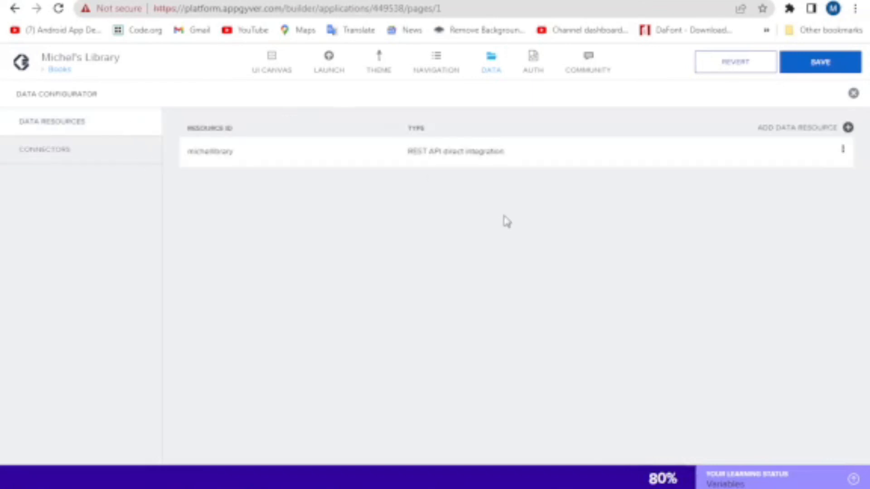
Leave the data configurator, look over the community resources, and return to the Books page canvas
left_click(493, 67)
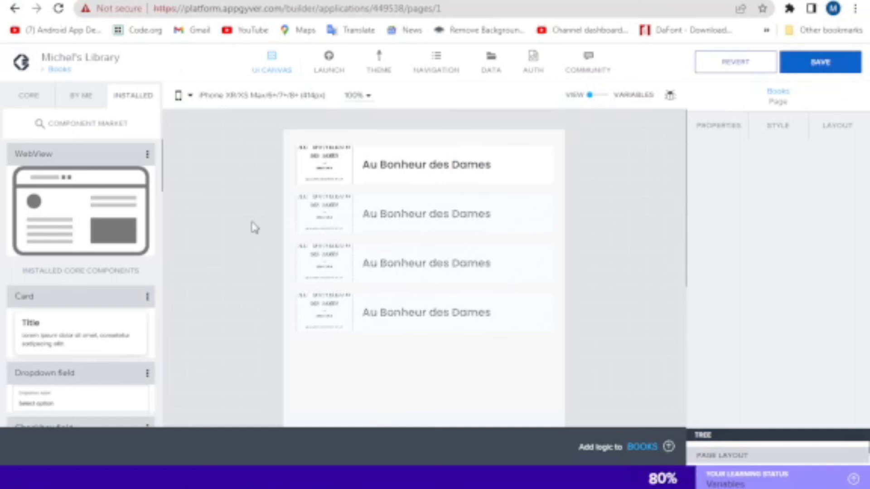
left_click(588, 68)
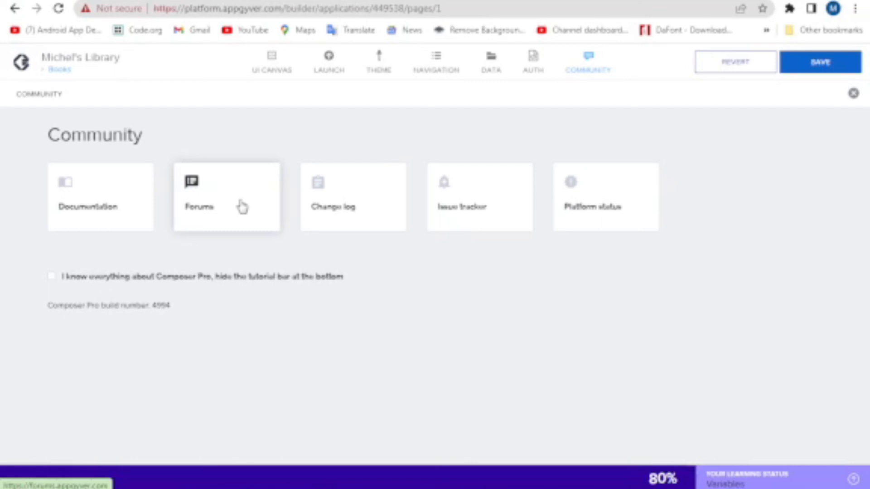
left_click(588, 70)
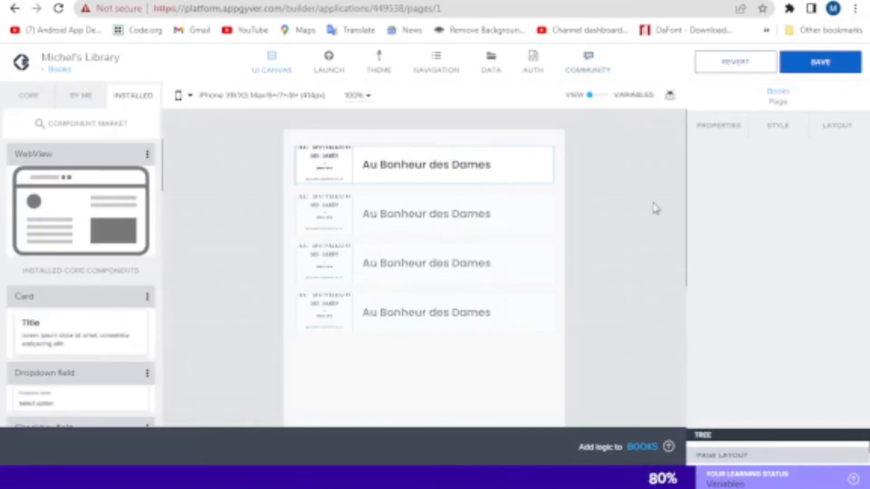